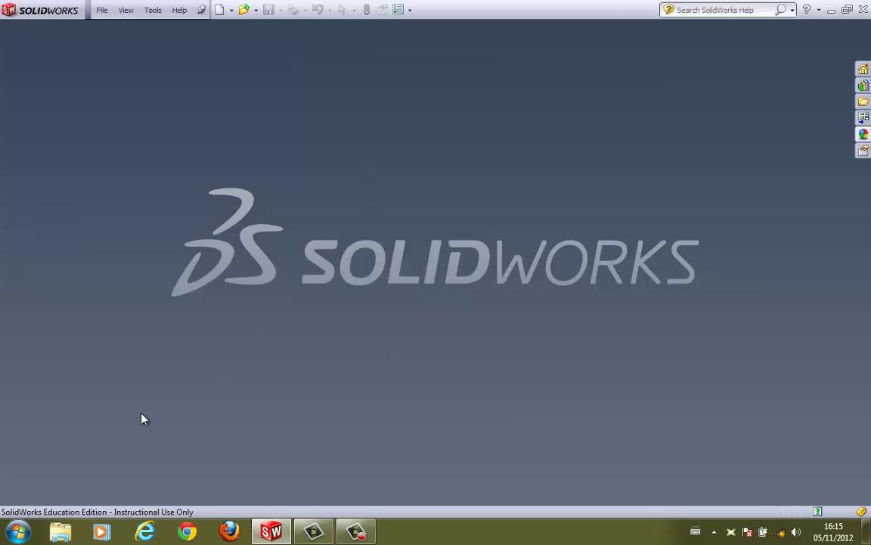
Browse All Programs in the Windows Start menu, then minimize and restore SolidWorks.
click(18, 533)
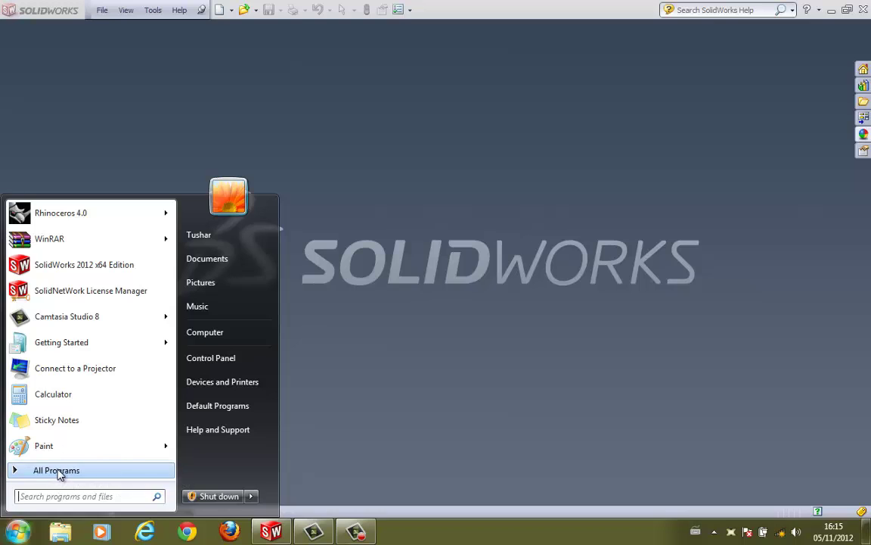
click(25, 471)
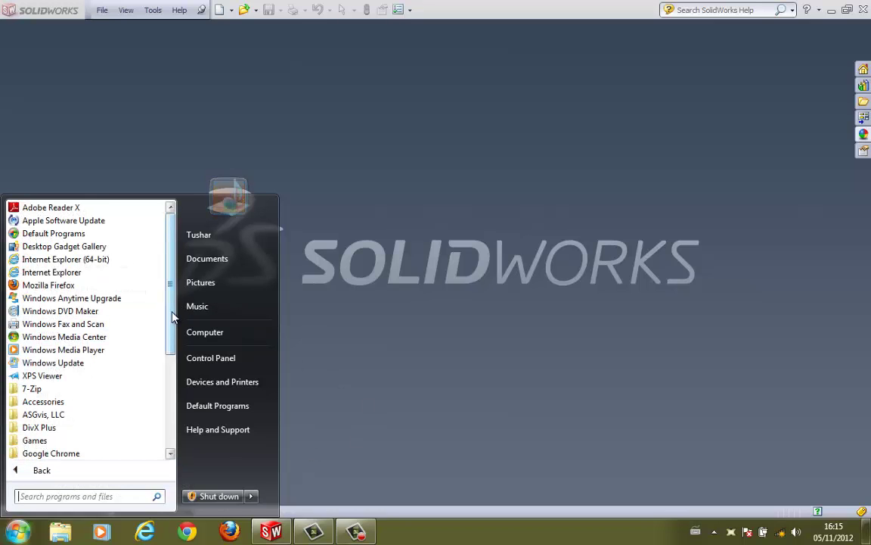
scroll(161, 391, down, 3)
scroll(162, 391, down, 2)
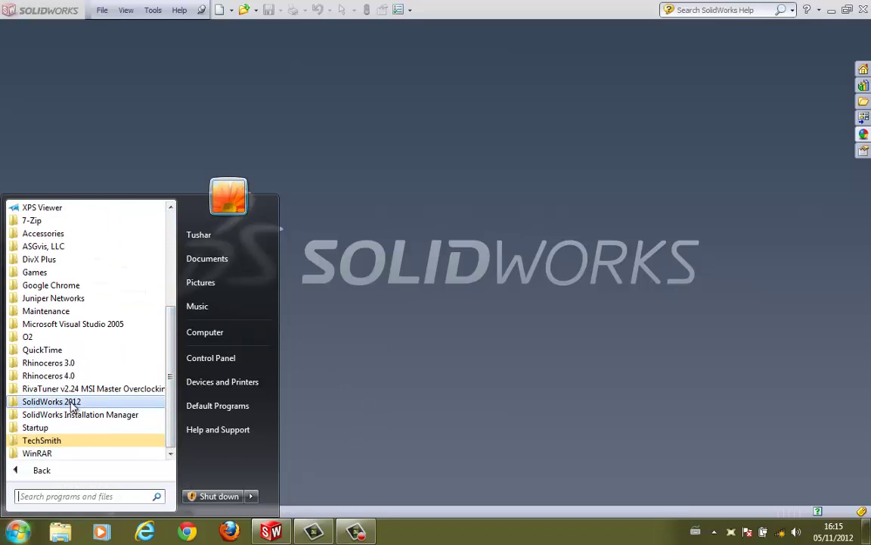
click(392, 407)
click(831, 9)
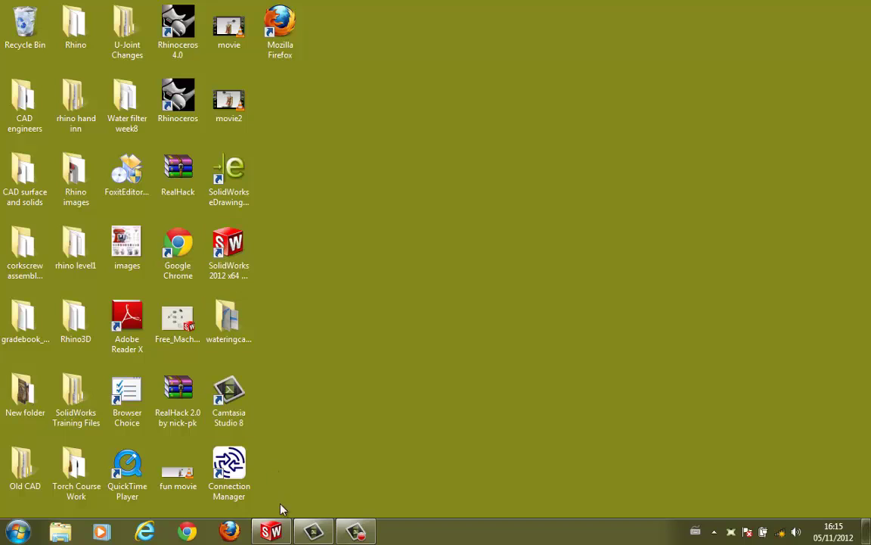
click(274, 533)
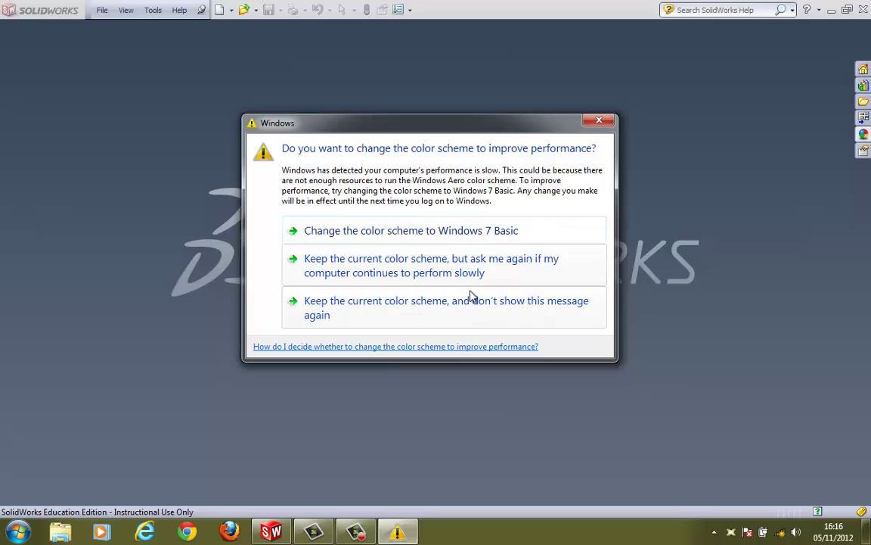
Keep the current colour scheme without future prompts and create a new blank part, Part3.
click(399, 300)
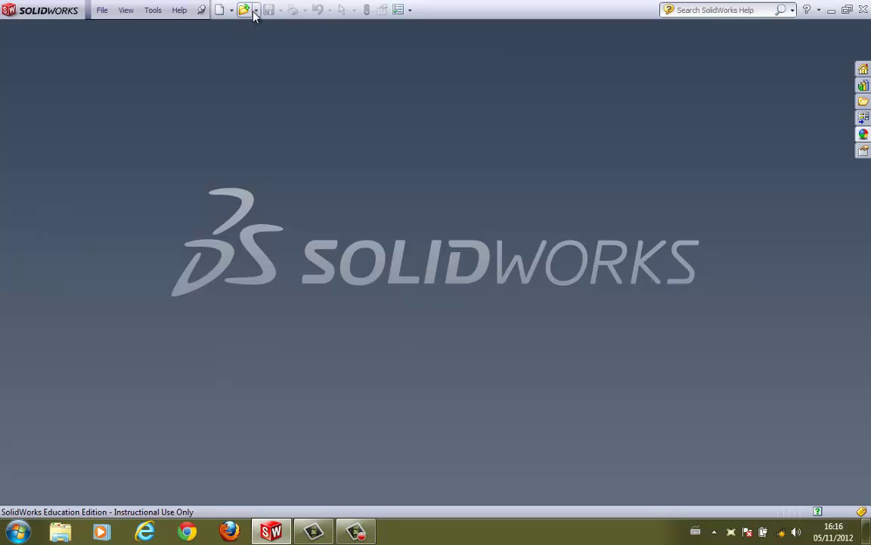
click(101, 10)
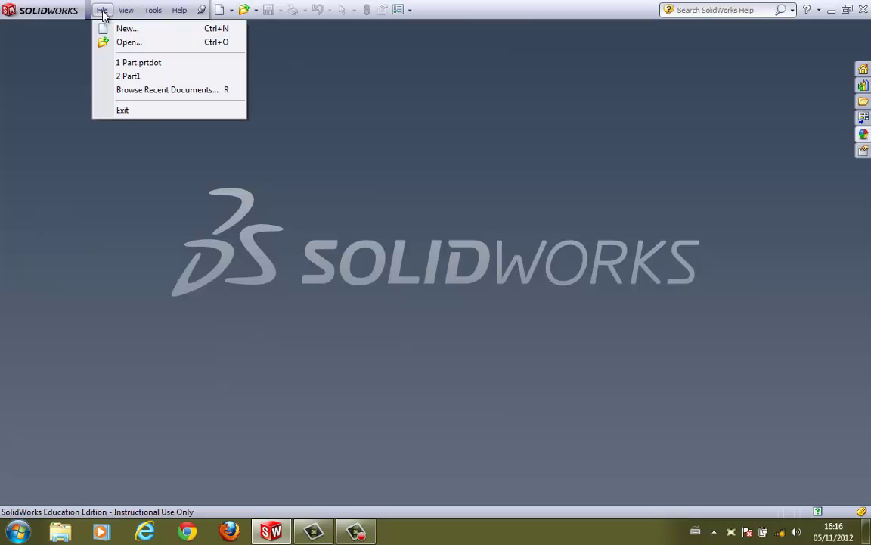
click(122, 29)
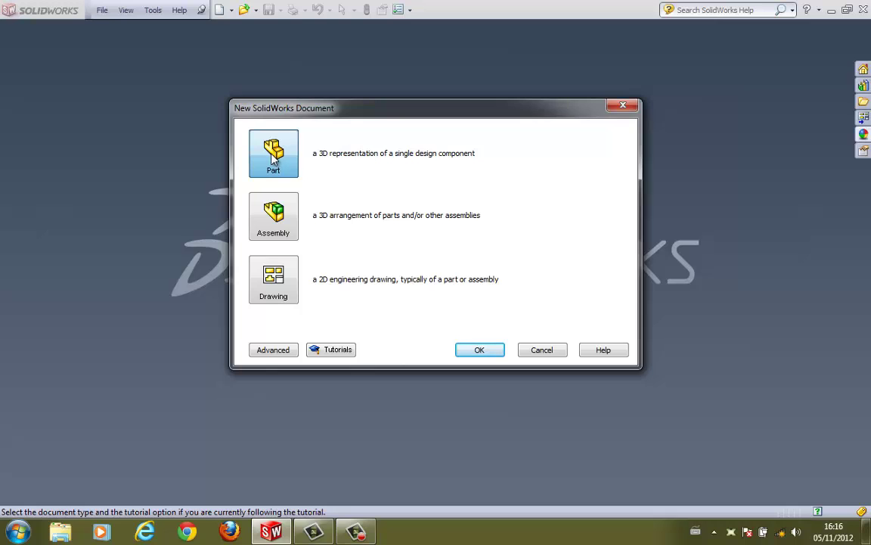
click(484, 350)
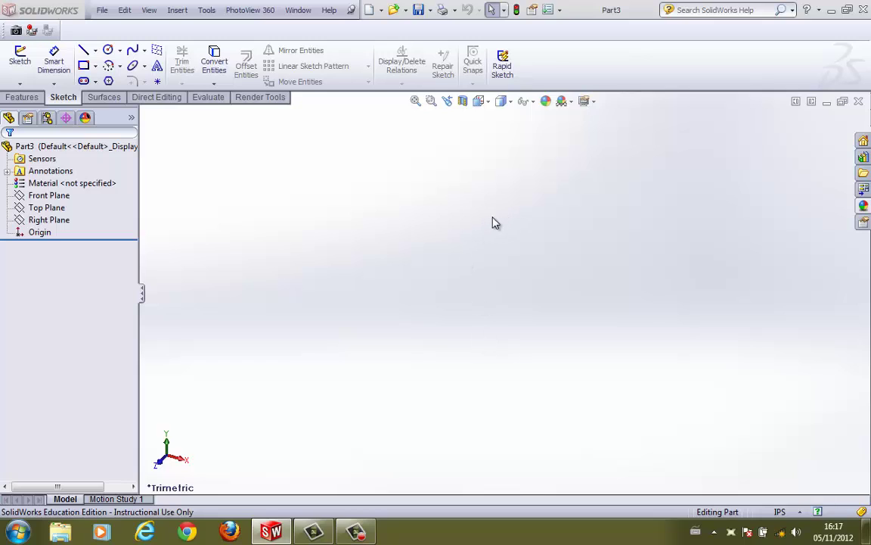
Switch the CommandManager to the Features tab for the empty Part3.
click(22, 97)
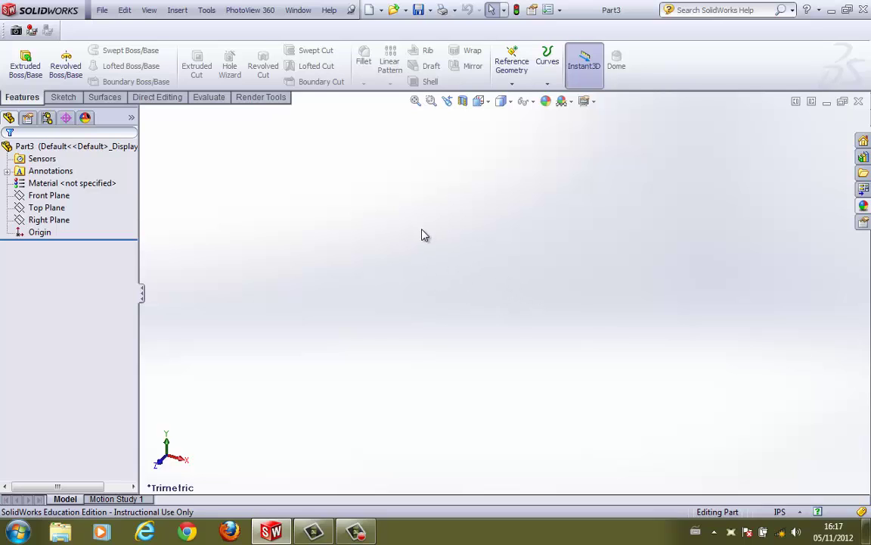
drag(72, 183, 52, 335)
Look through the Sketch, Surfaces, Direct Editing, Evaluate and Render Tools tabs.
click(67, 97)
click(110, 97)
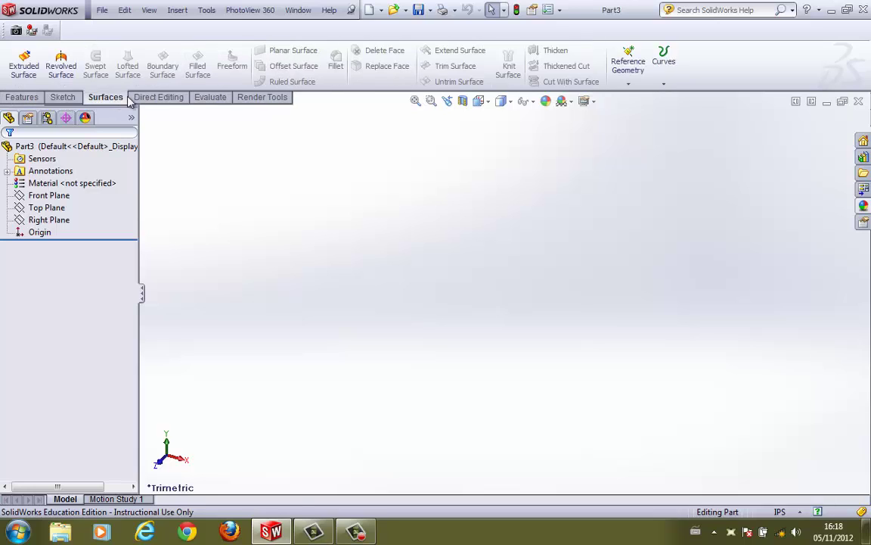
click(166, 98)
click(211, 99)
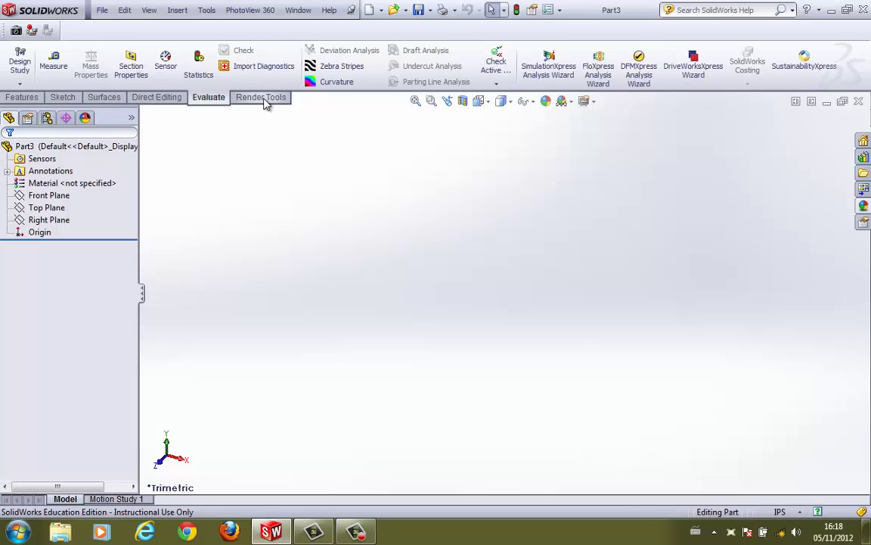
click(262, 98)
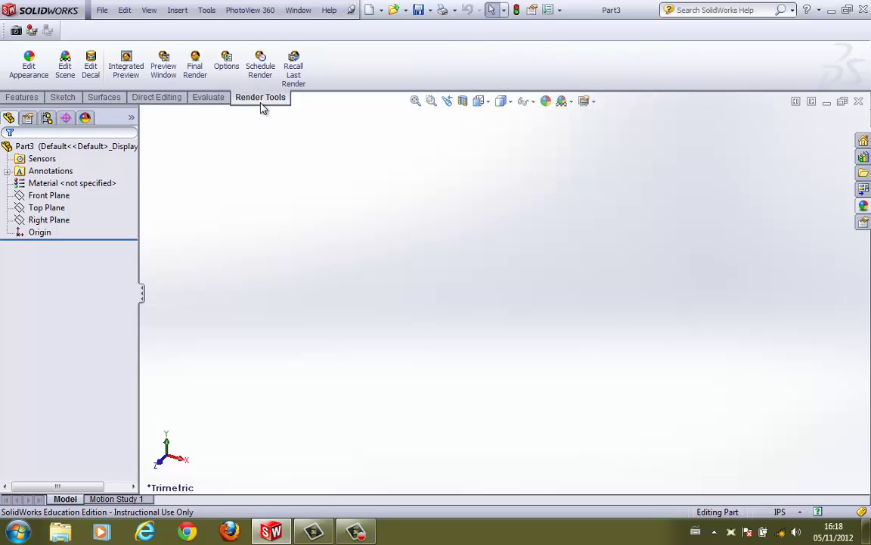
Remove Direct Editing and Render Tools from the CommandManager tab list.
right_click(160, 102)
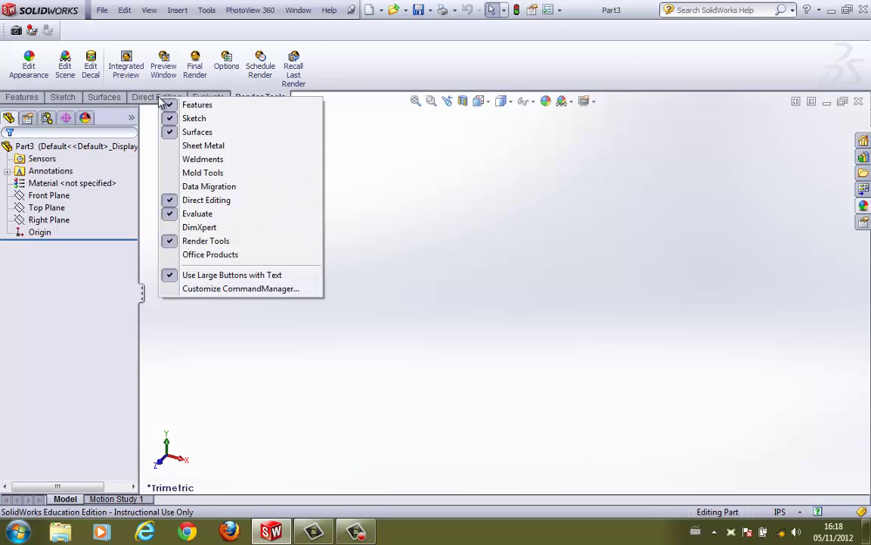
click(188, 202)
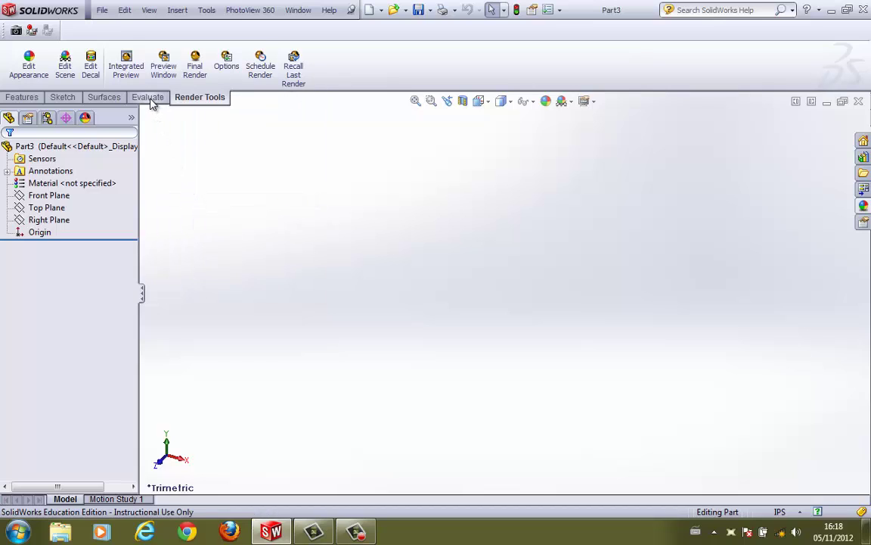
right_click(110, 100)
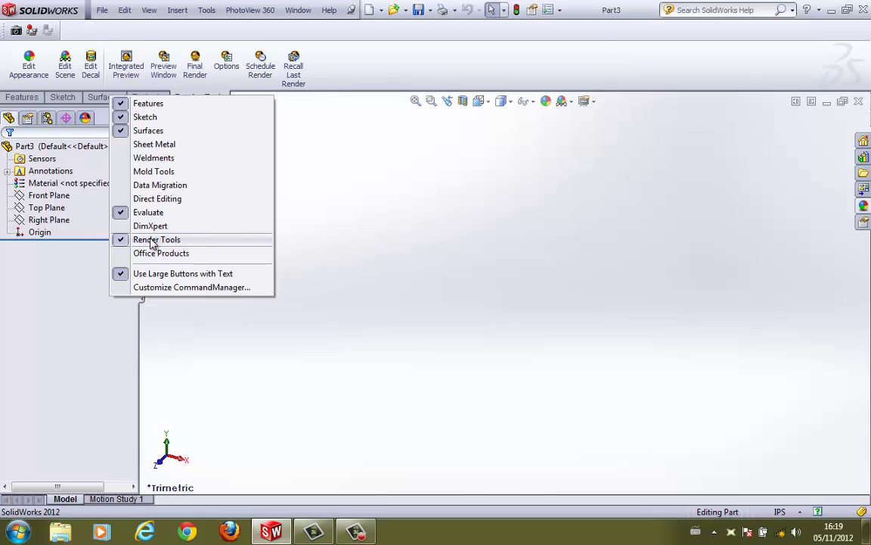
click(151, 240)
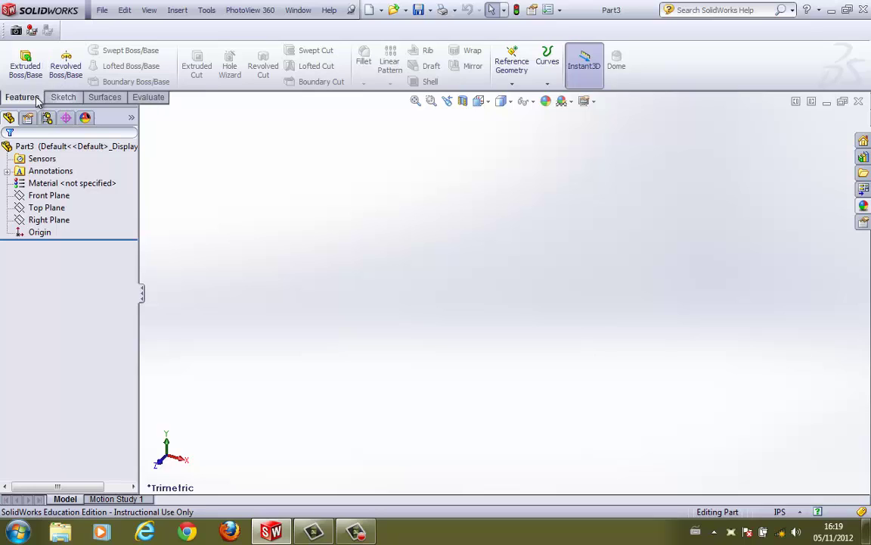
click(68, 100)
click(103, 101)
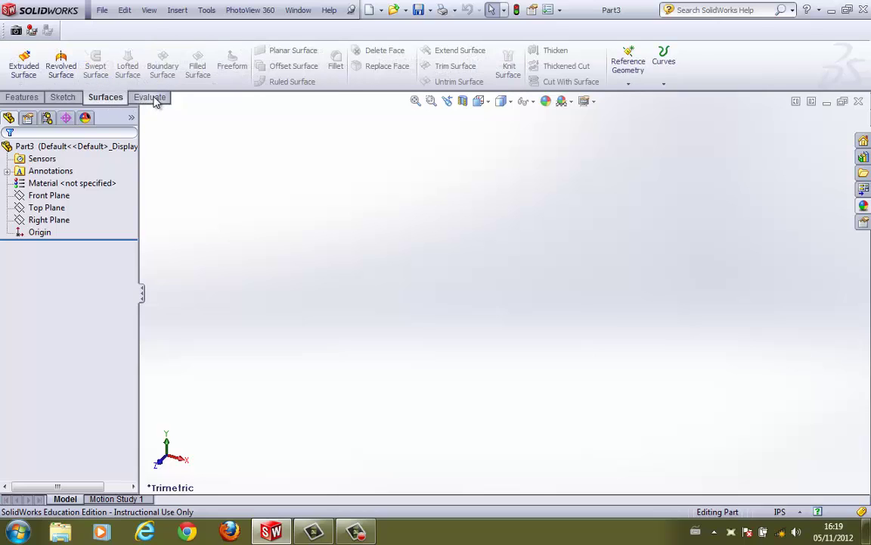
click(153, 100)
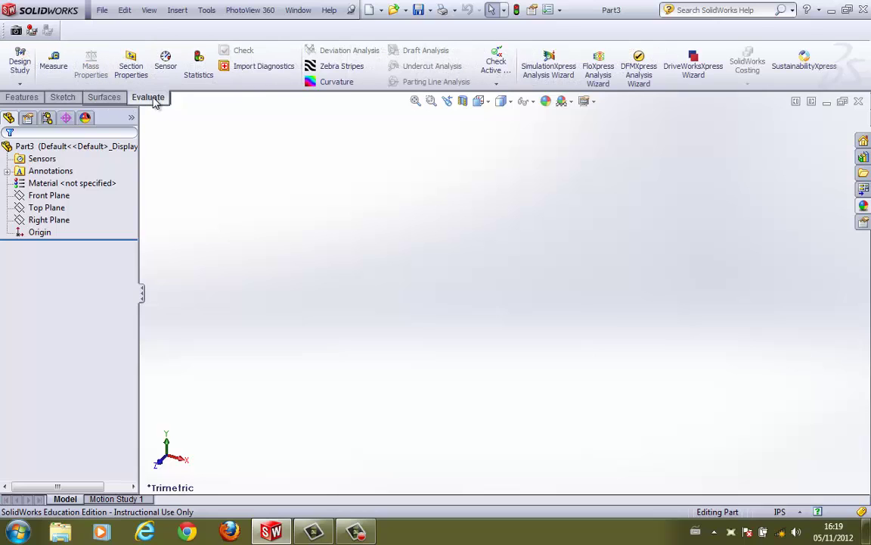
click(22, 100)
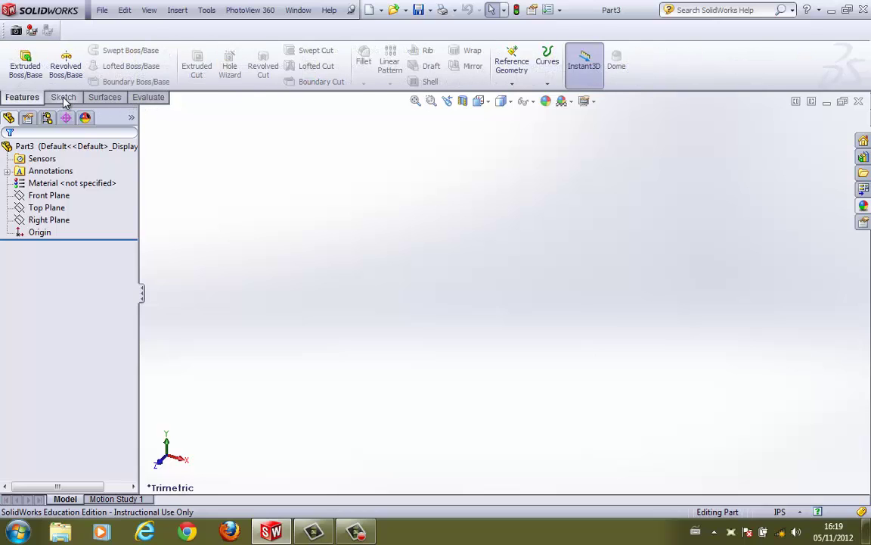
click(65, 100)
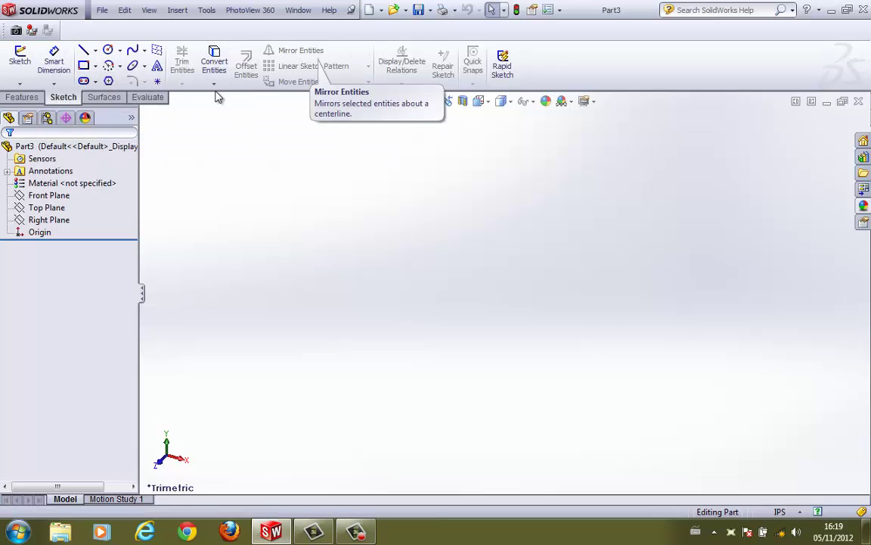
click(25, 97)
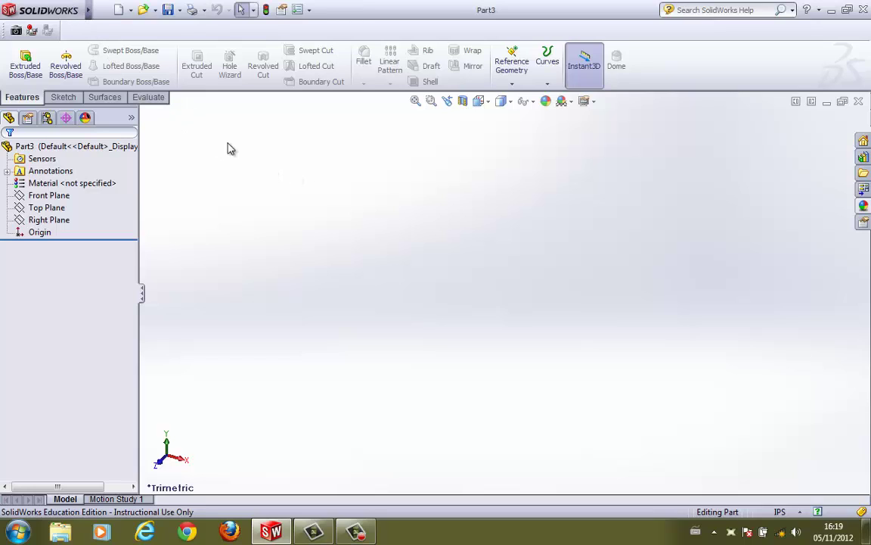
click(101, 10)
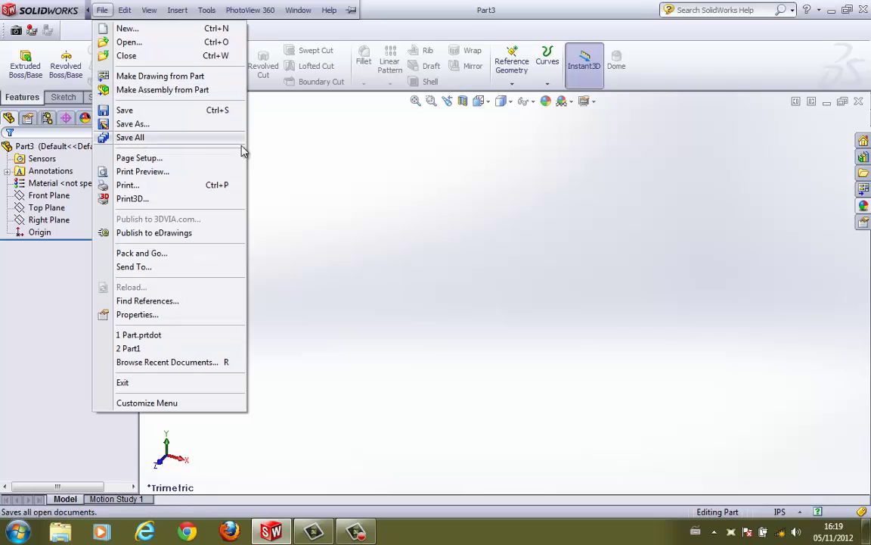
click(321, 163)
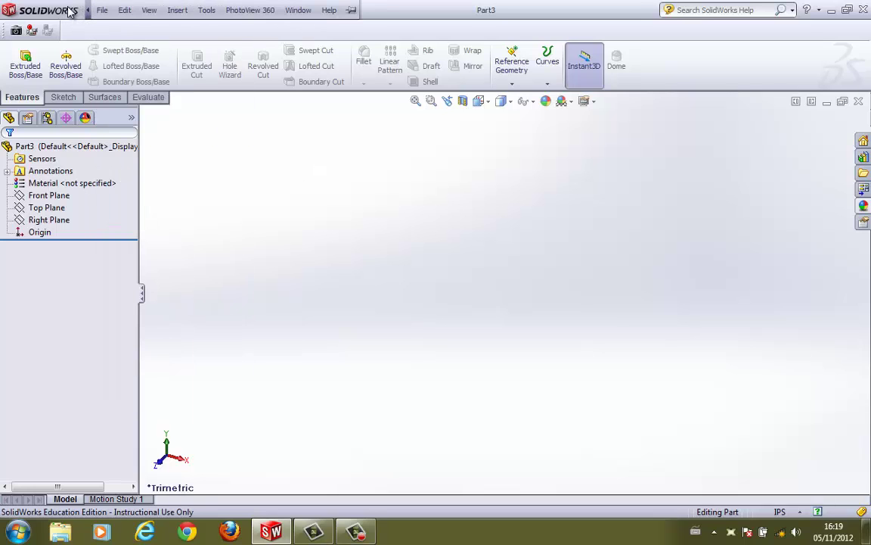
click(298, 10)
click(324, 10)
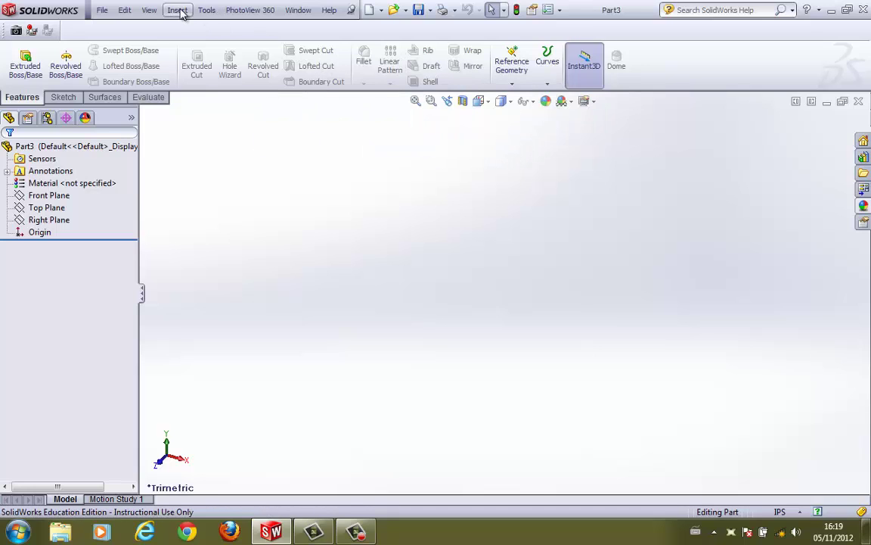
click(206, 11)
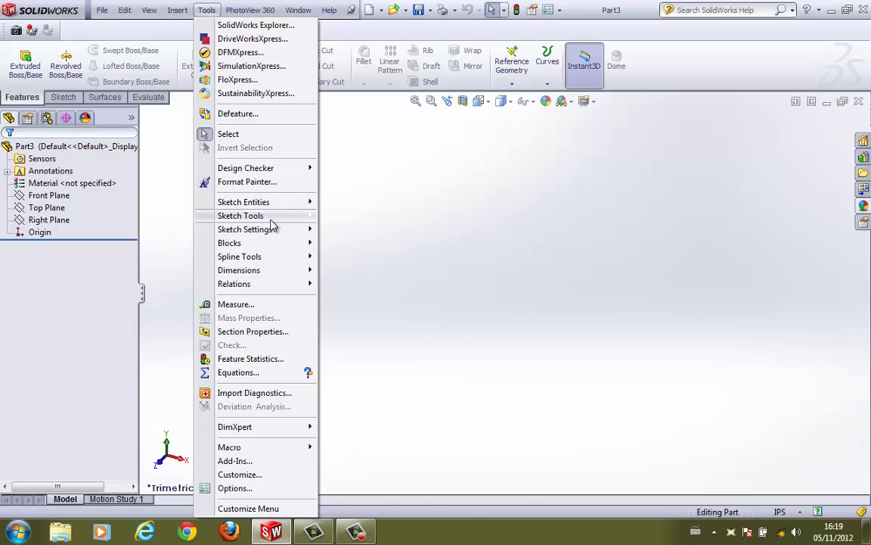
mouse_move(270, 219)
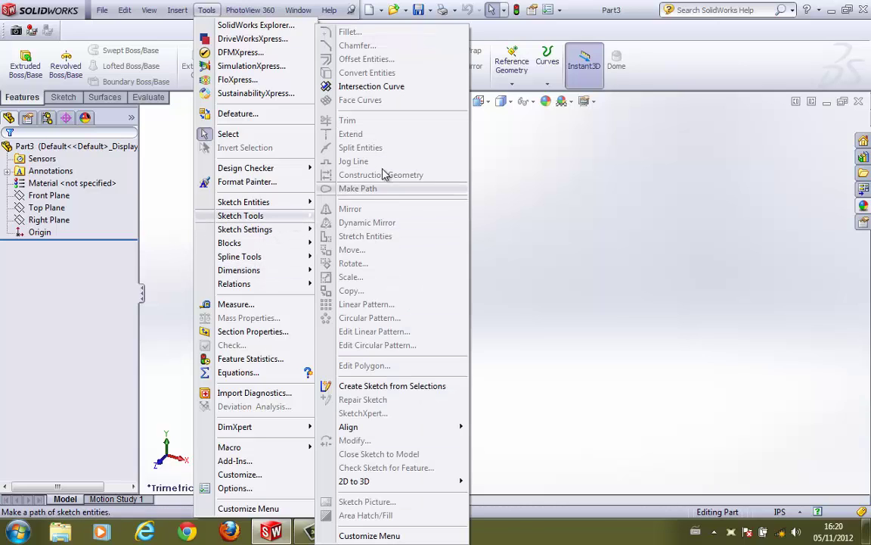
click(553, 222)
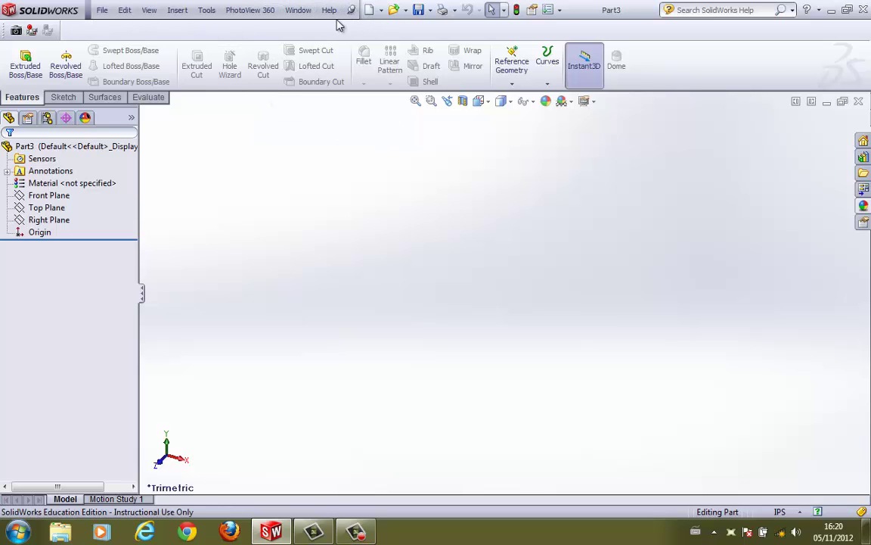
click(299, 10)
mouse_move(330, 10)
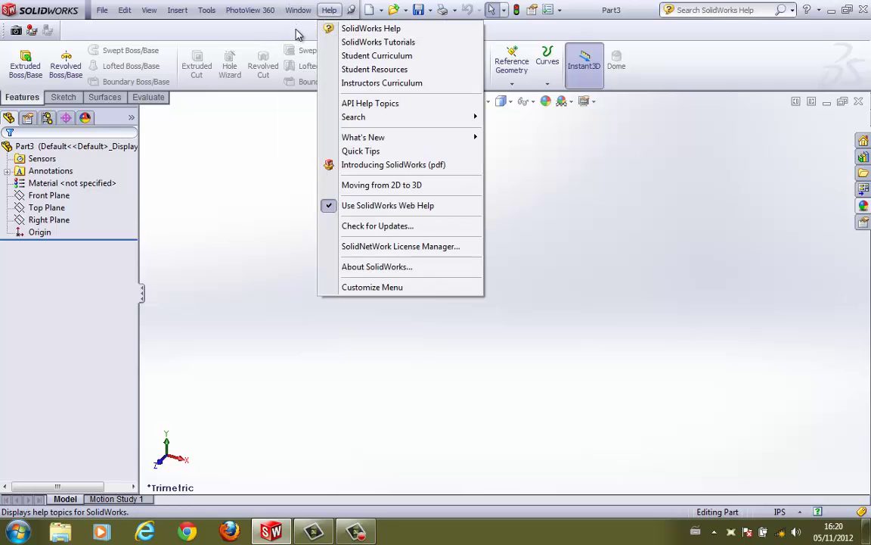
click(271, 30)
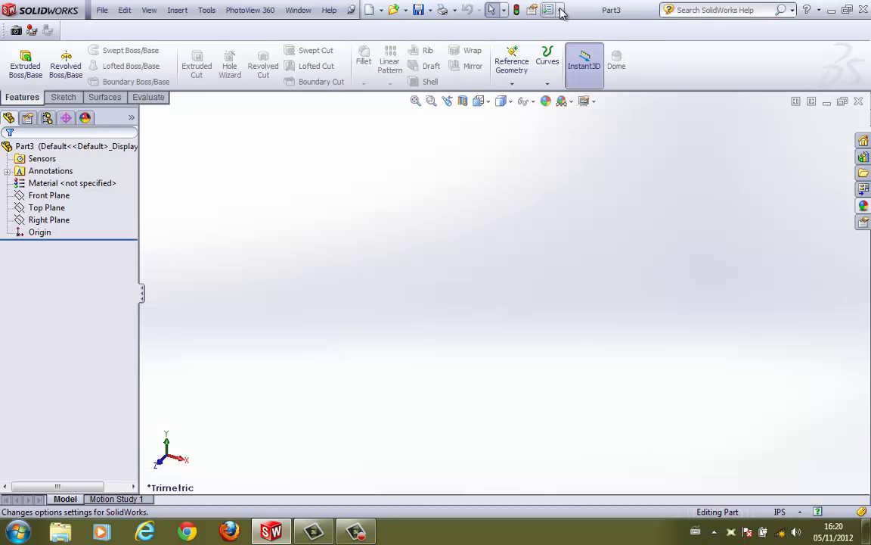
click(207, 10)
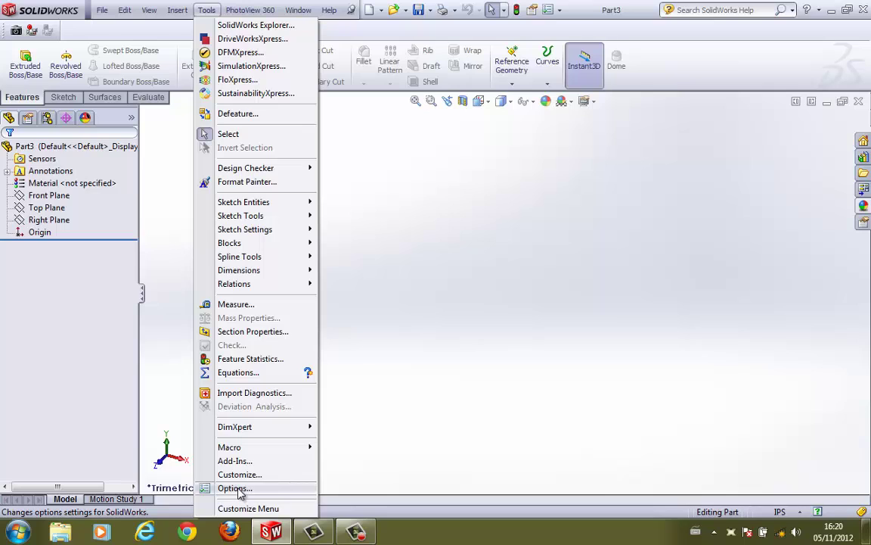
click(560, 10)
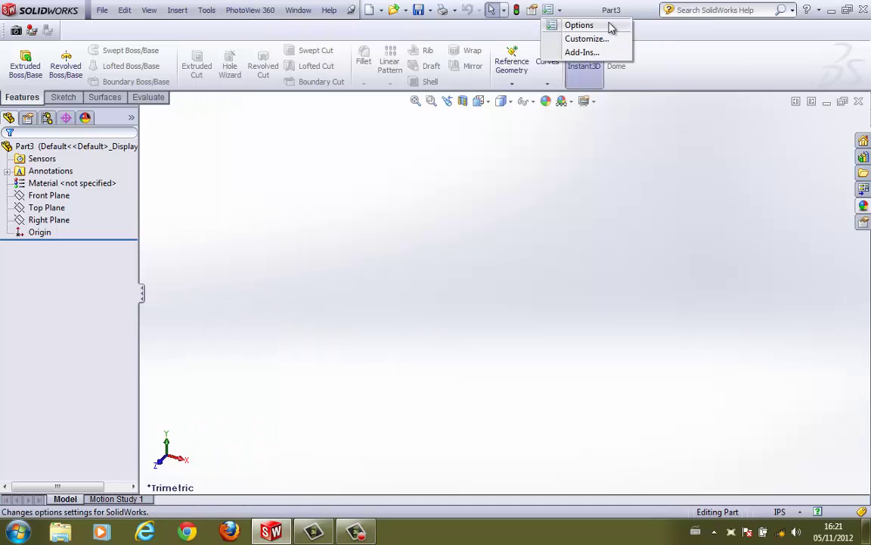
click(581, 11)
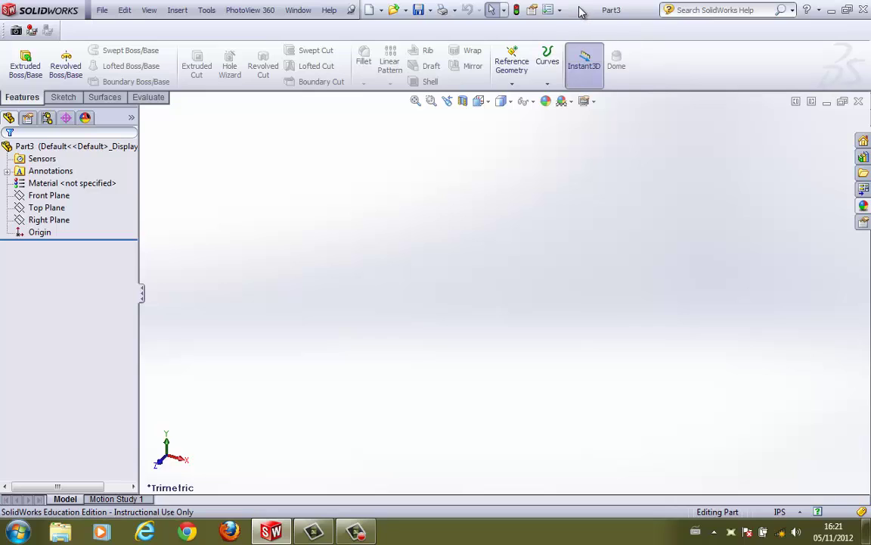
Select Front Plane in the FeatureManager design tree.
click(51, 198)
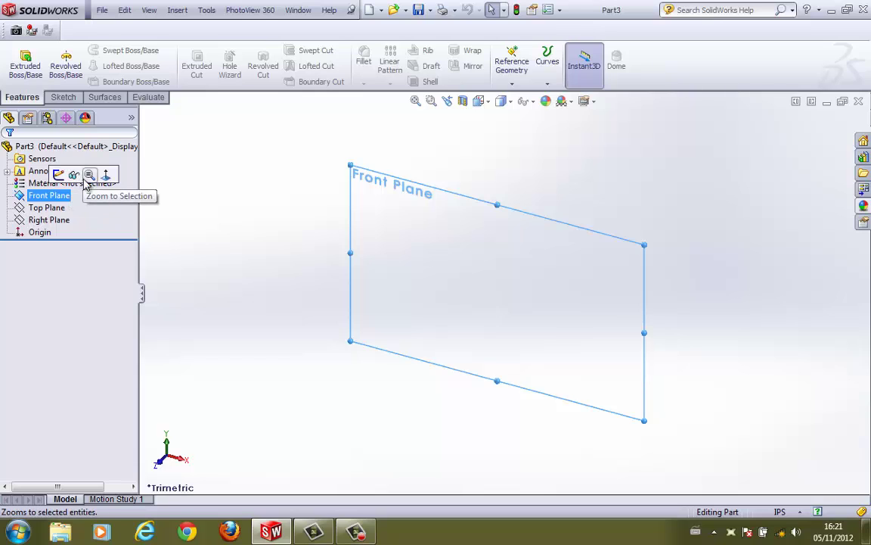
Select the Front Plane, cancelling an accidental rename, then deselect it.
ctrl+click(85, 183)
click(49, 195)
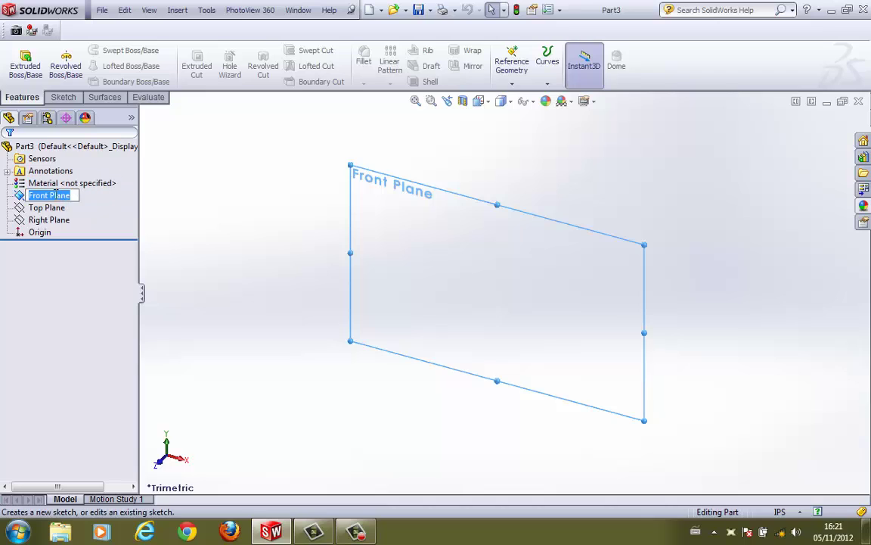
click(20, 199)
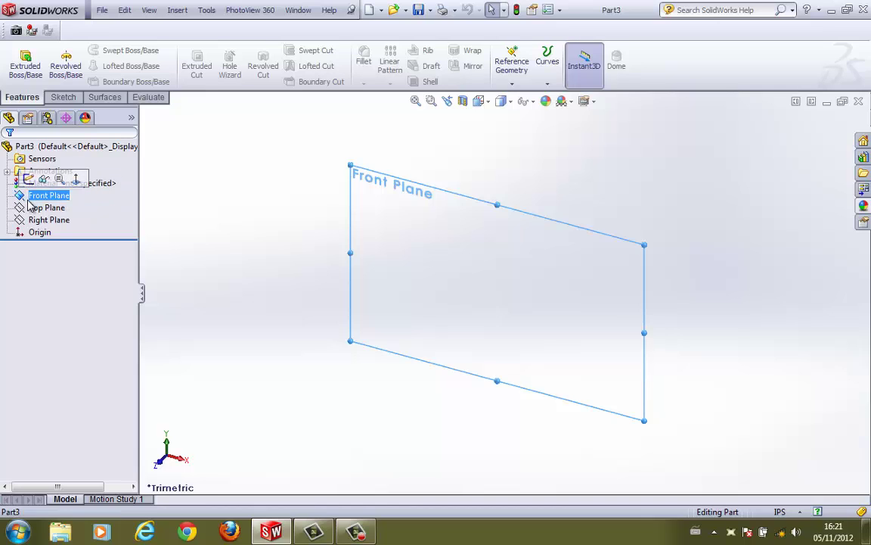
key(super+plus)
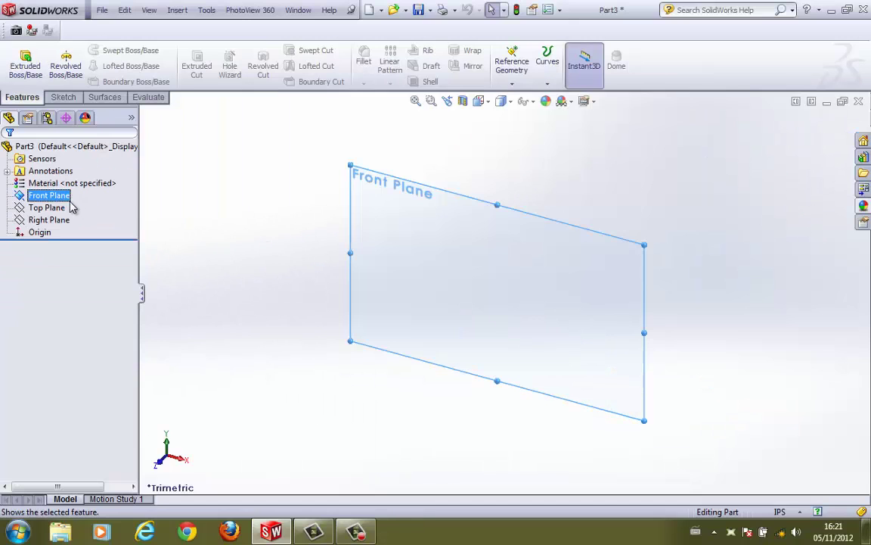
click(219, 221)
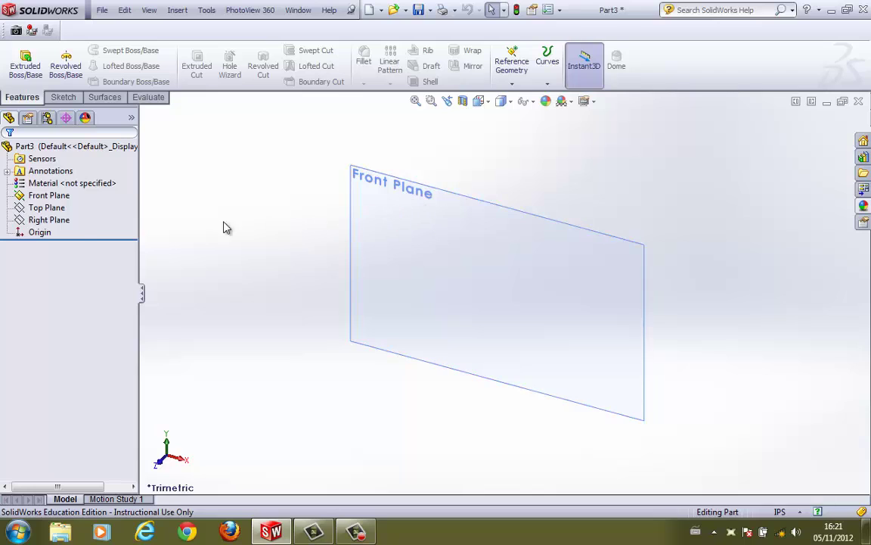
Make the Top and Right planes visible alongside the Front Plane.
click(51, 212)
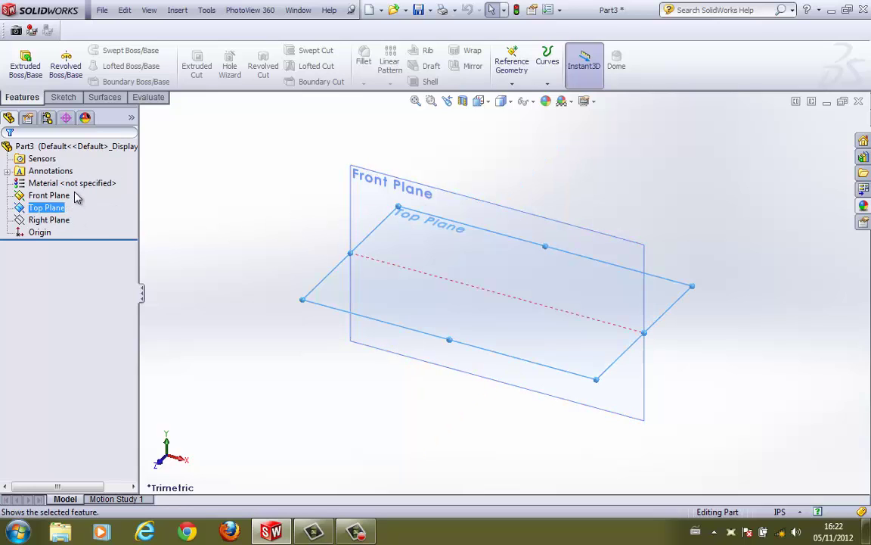
click(181, 224)
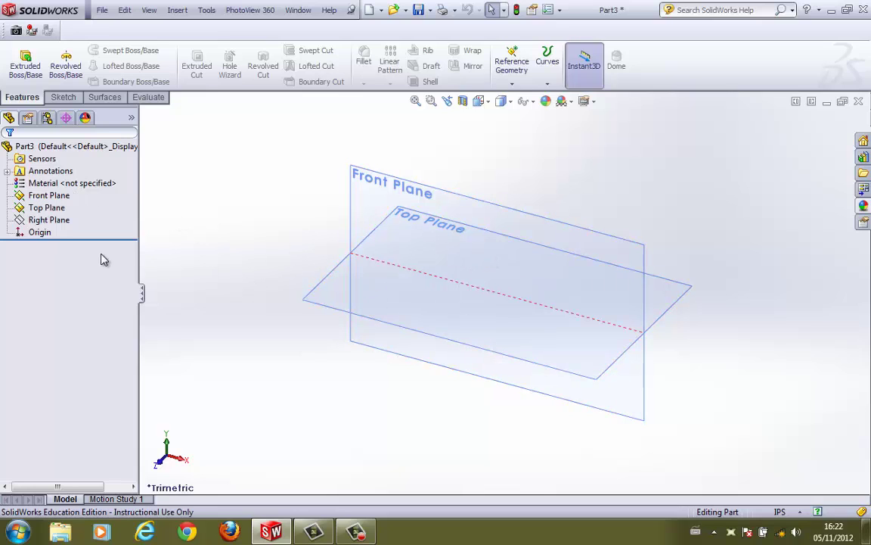
click(57, 223)
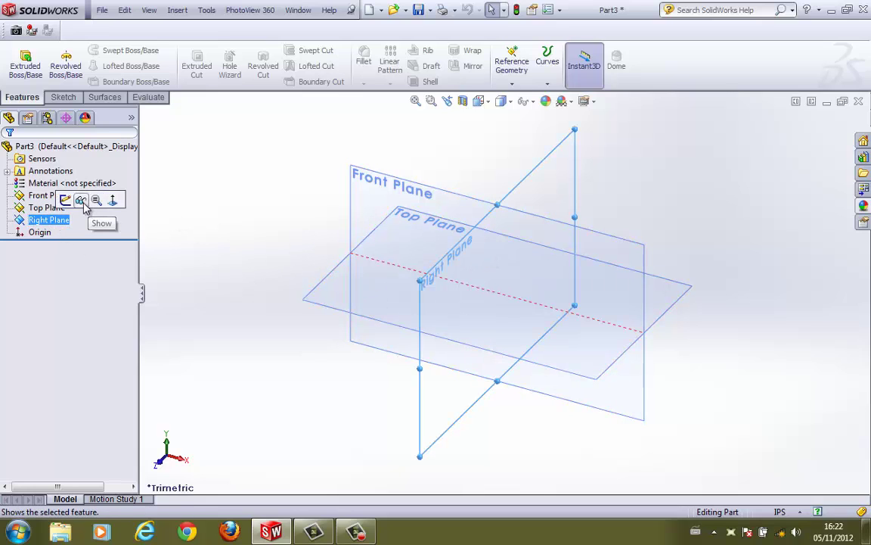
click(81, 201)
click(286, 216)
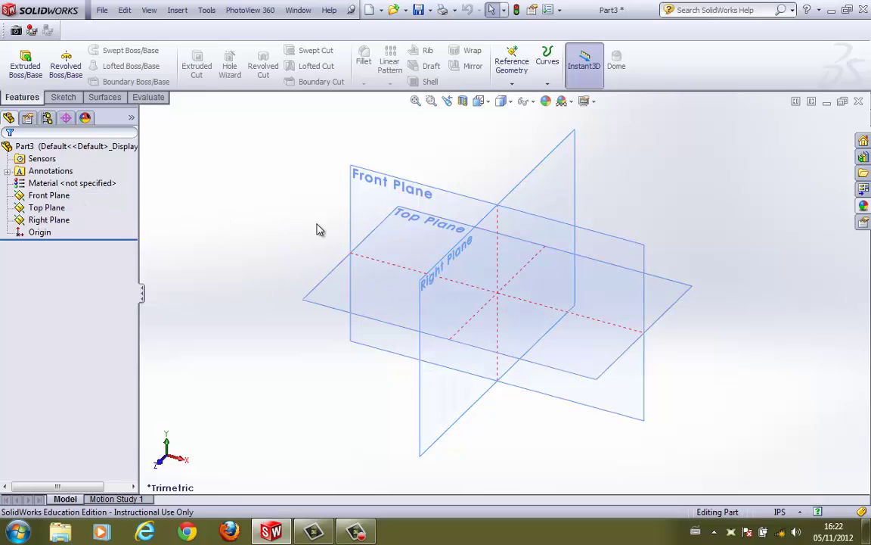
click(47, 208)
click(48, 195)
click(78, 237)
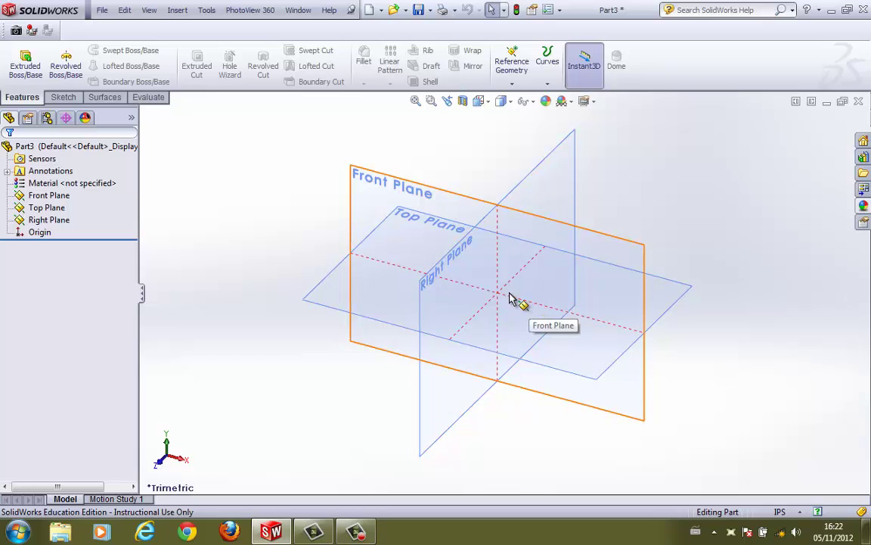
Select the origin and apply Hide to it.
click(39, 233)
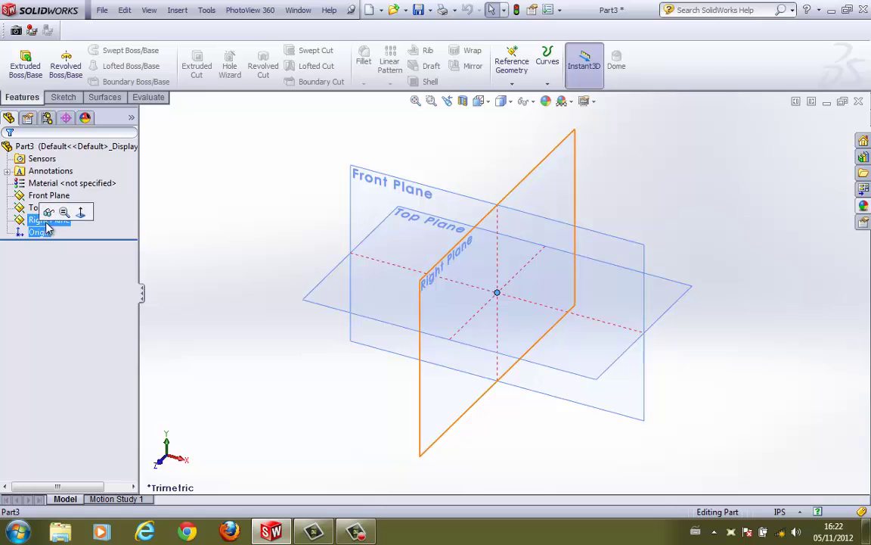
click(49, 213)
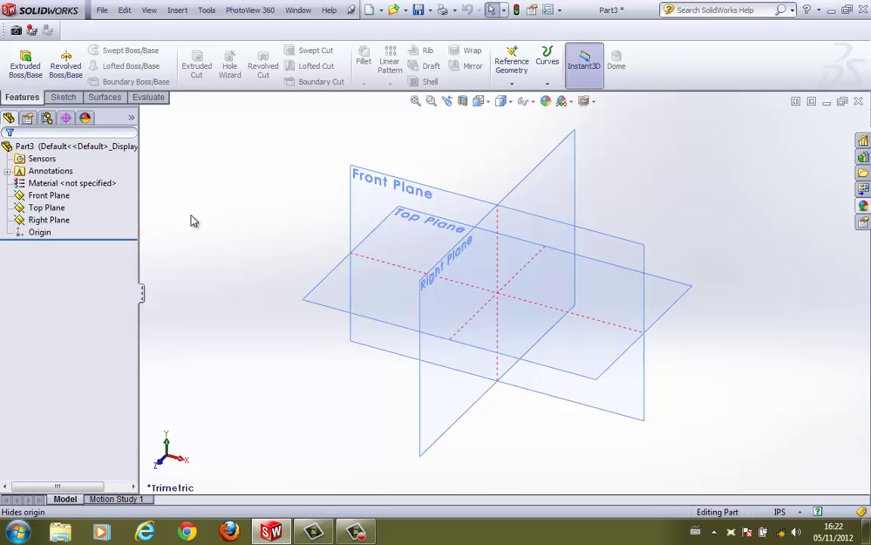
click(35, 233)
click(229, 205)
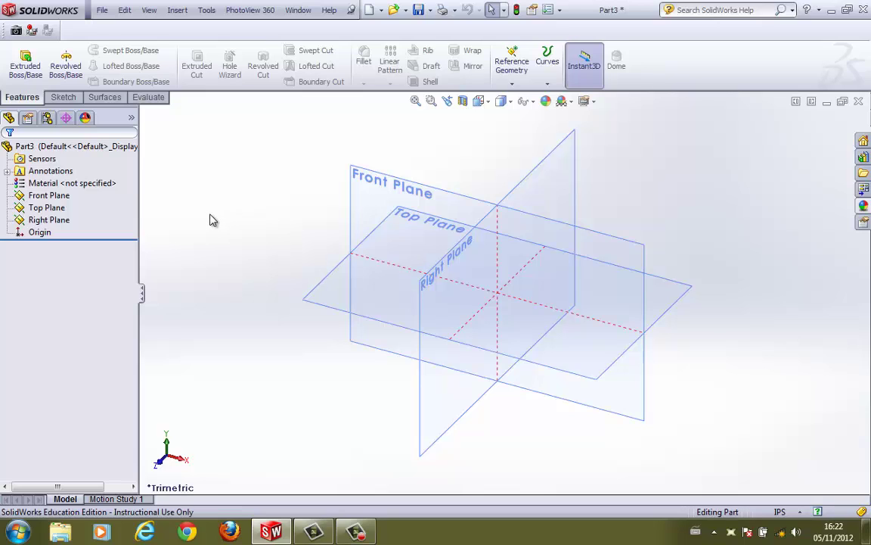
click(59, 197)
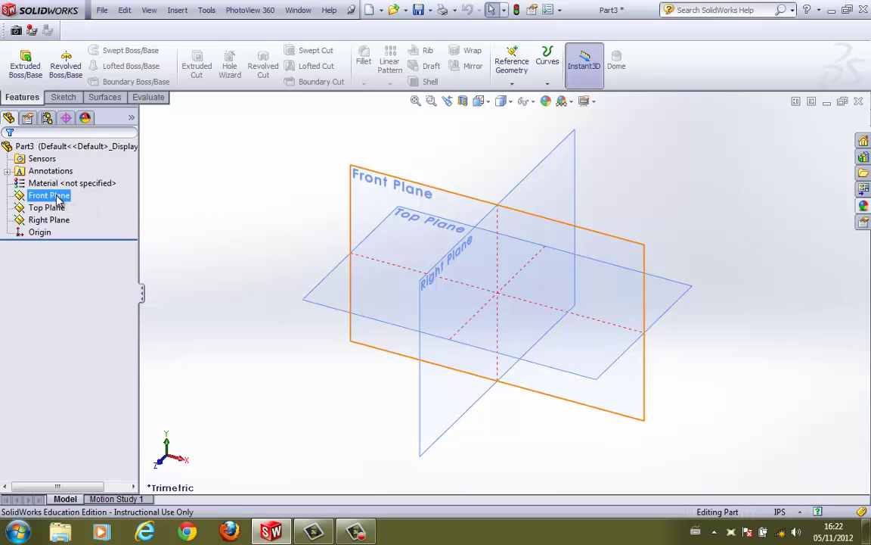
click(59, 199)
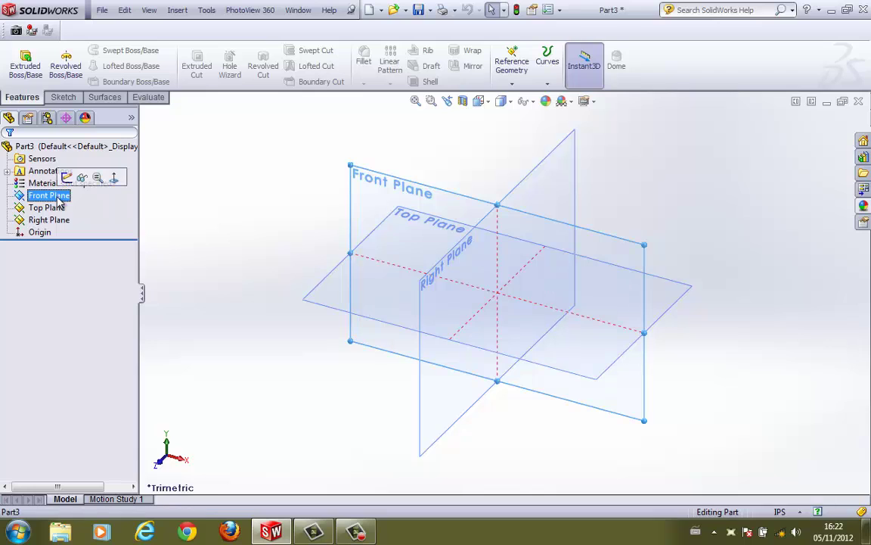
click(81, 177)
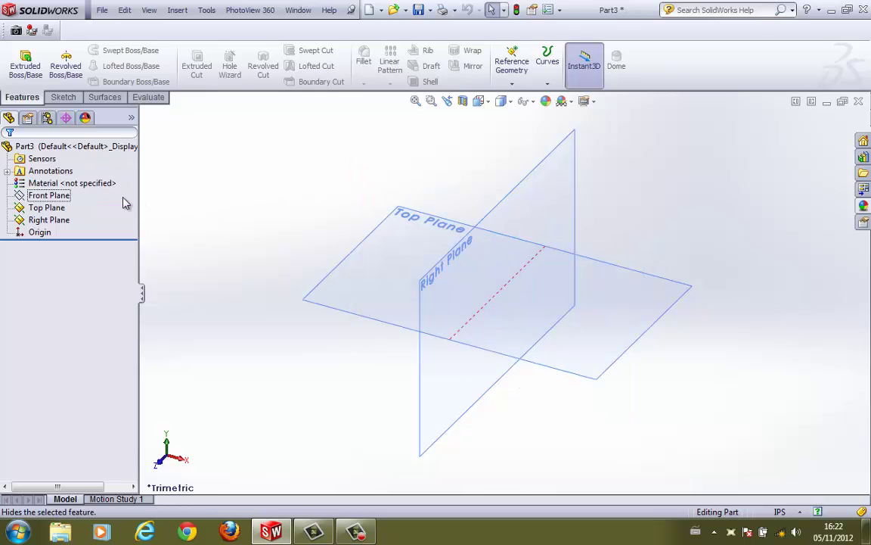
click(53, 208)
click(53, 208)
click(81, 189)
click(63, 220)
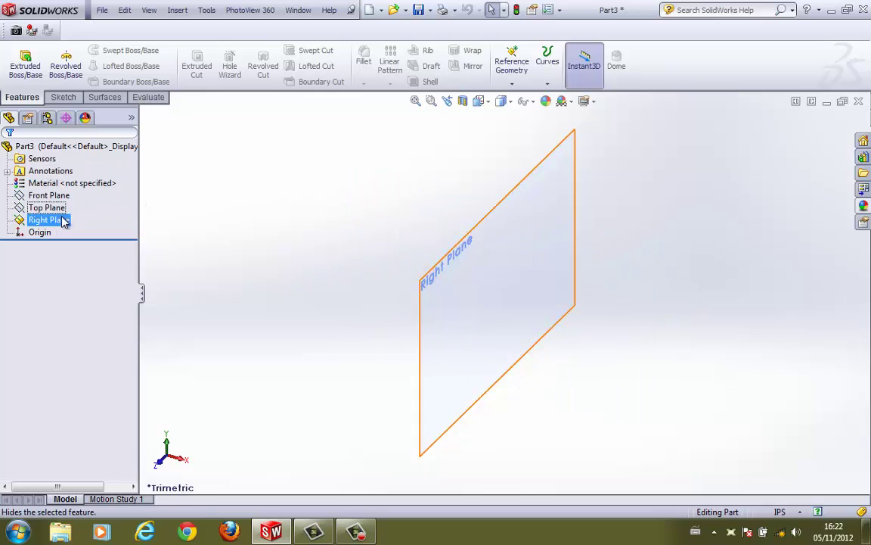
click(81, 189)
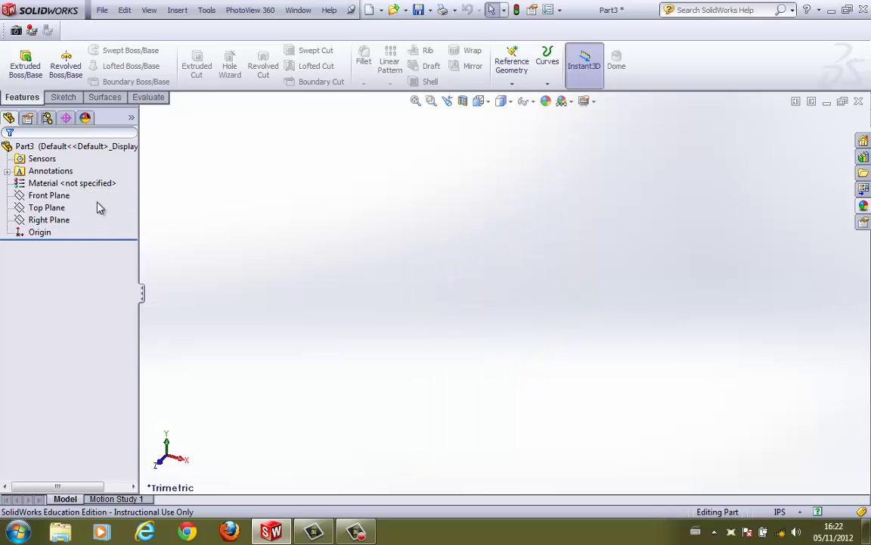
click(68, 195)
ctrl+click(59, 210)
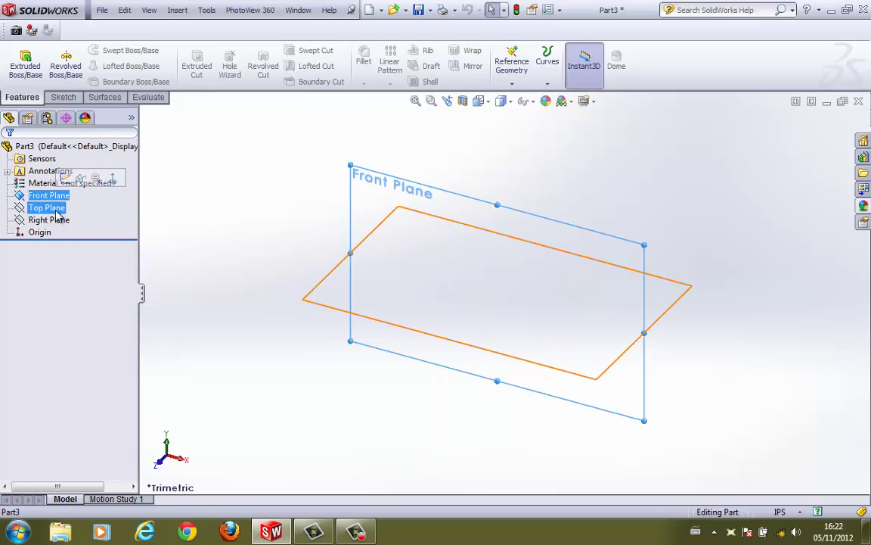
ctrl+click(62, 219)
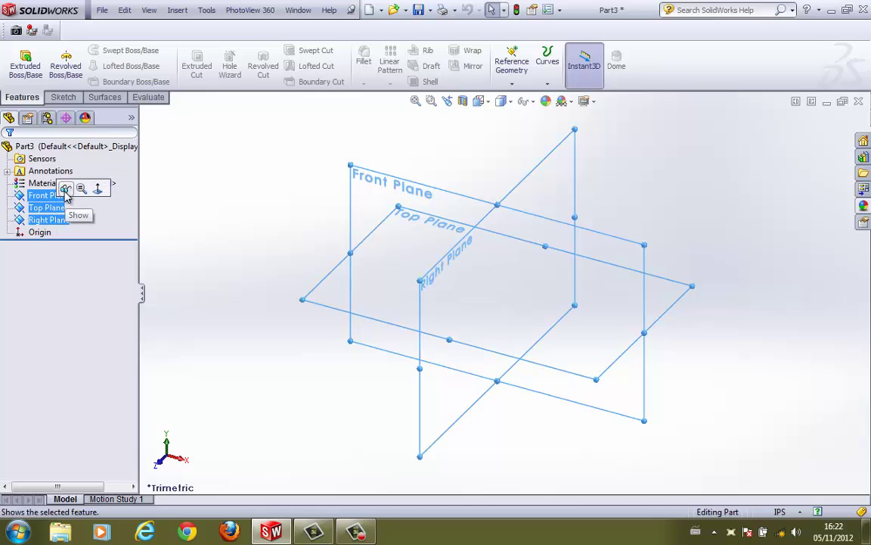
click(151, 200)
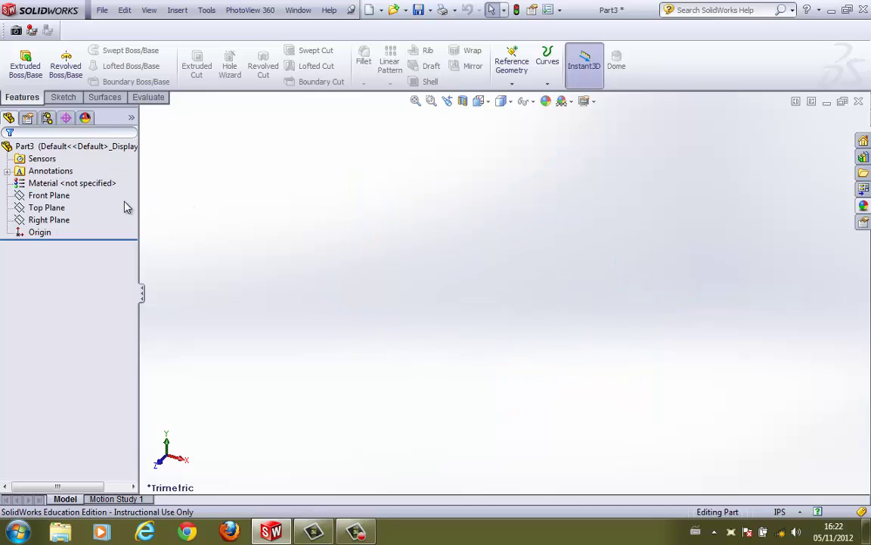
click(64, 196)
ctrl+click(60, 209)
ctrl+click(60, 217)
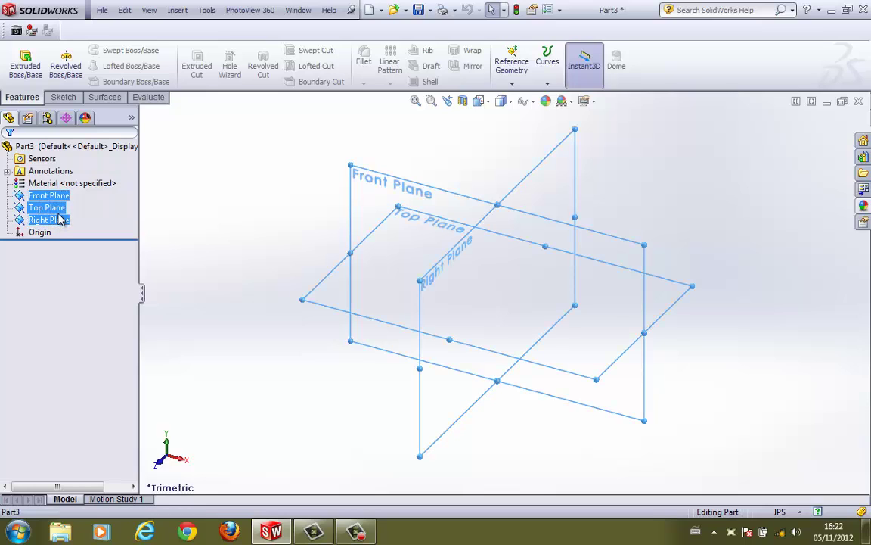
click(65, 201)
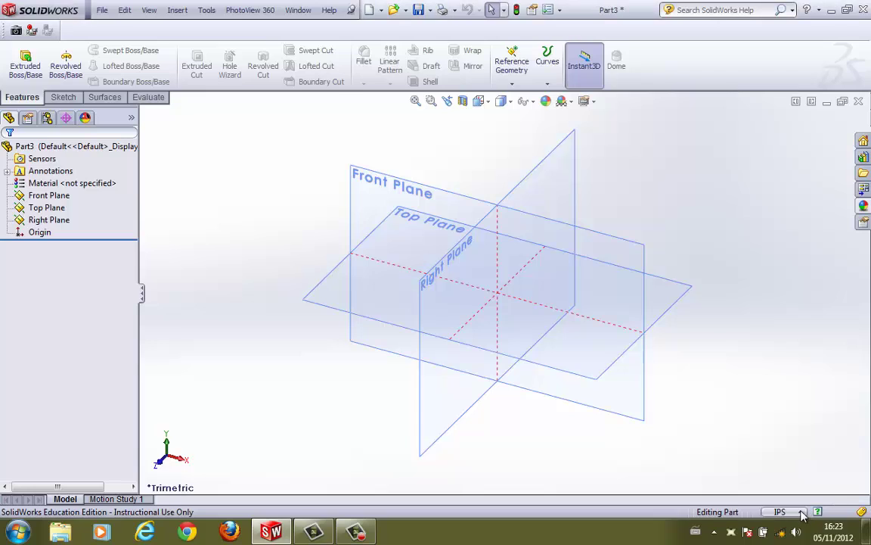
Pick MMGS (millimeter, gram, second) from the status-bar unit system list.
click(785, 512)
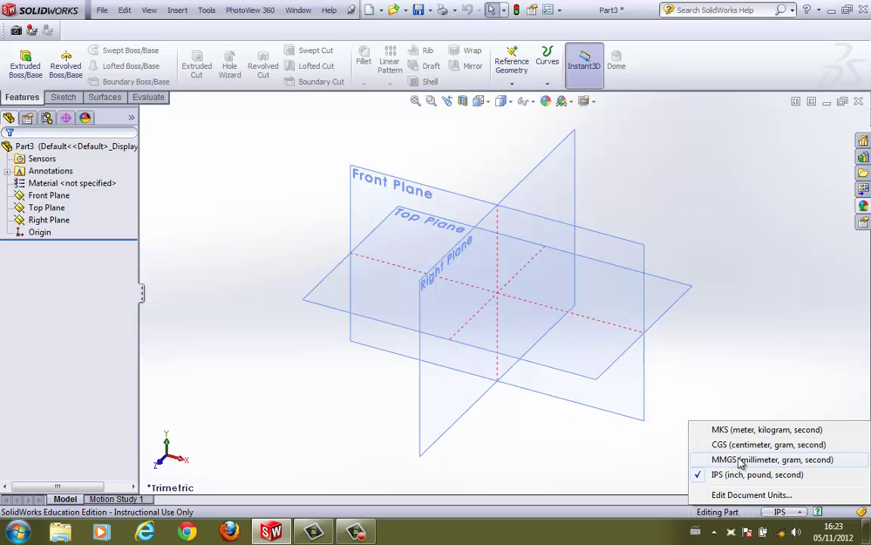
click(741, 461)
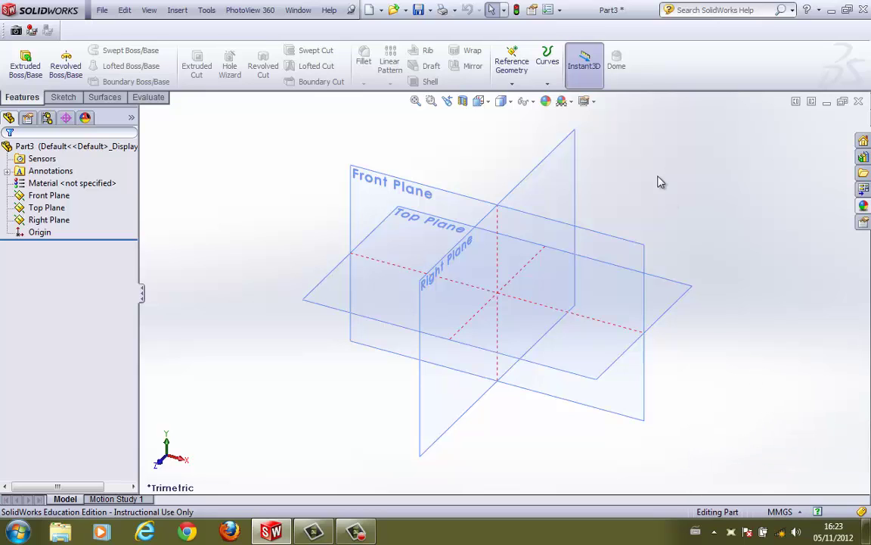
click(560, 10)
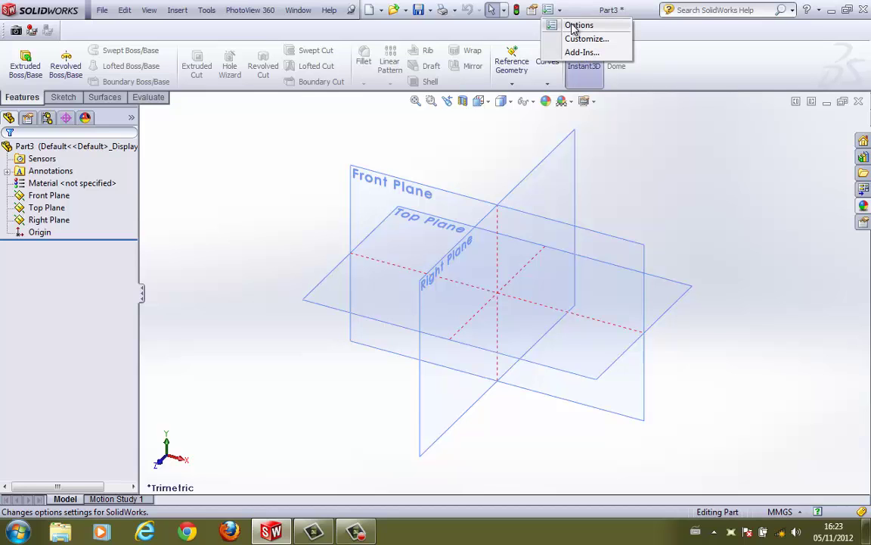
click(570, 24)
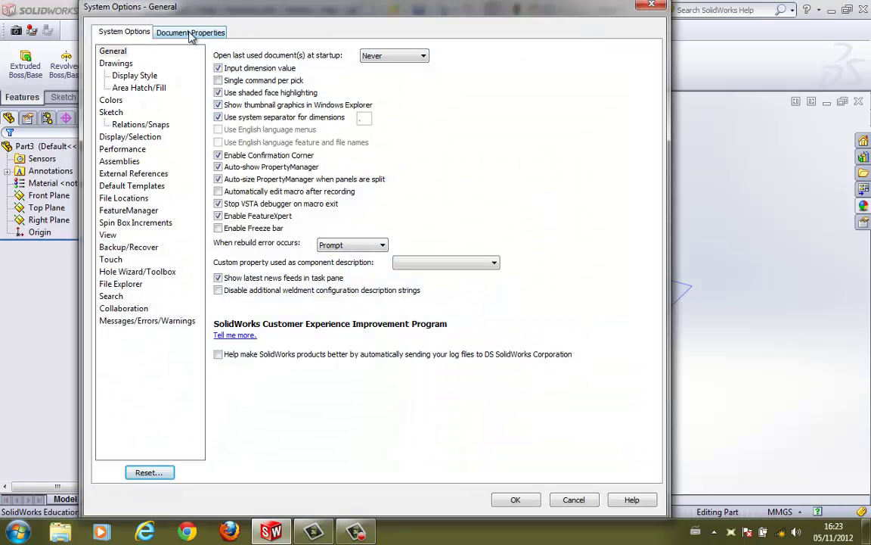
click(187, 34)
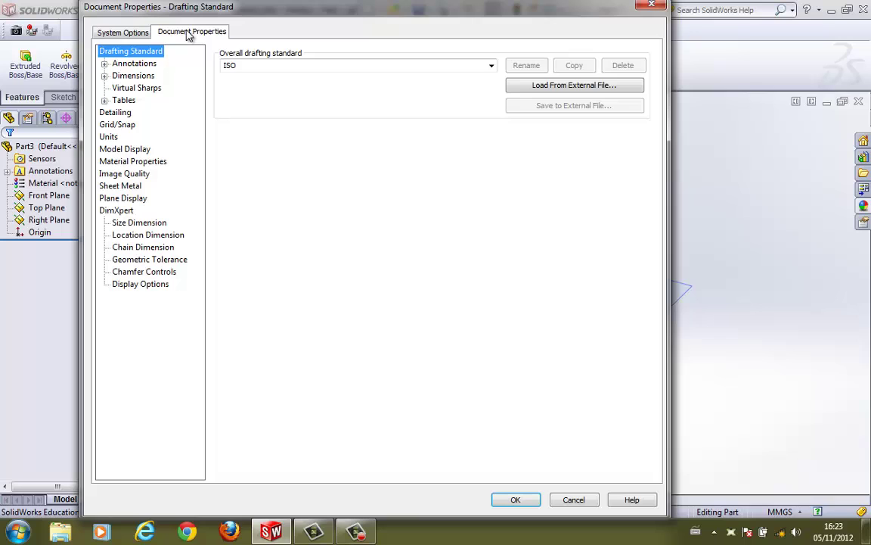
click(109, 137)
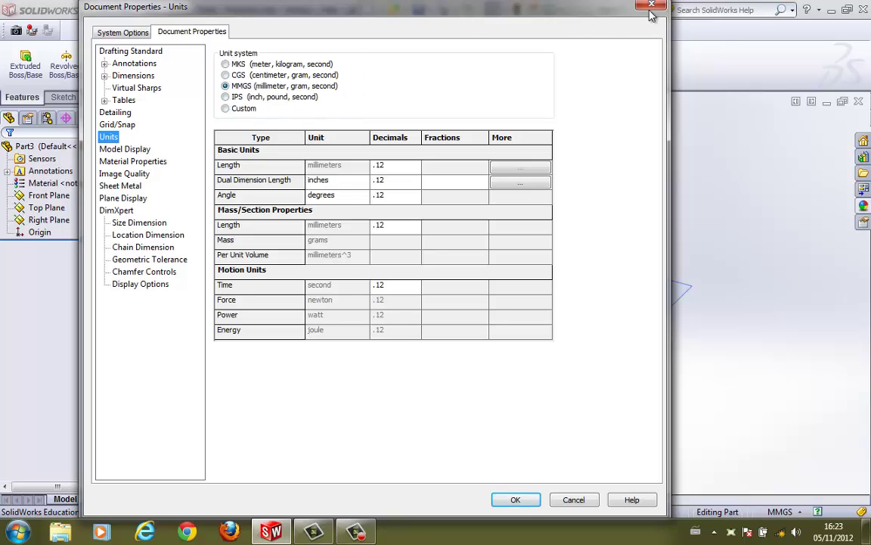
key(Return)
click(206, 10)
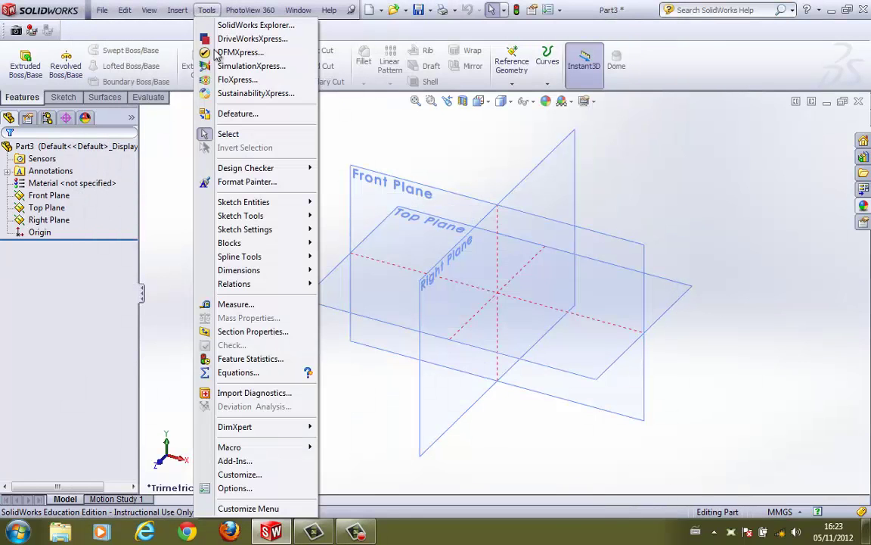
click(221, 488)
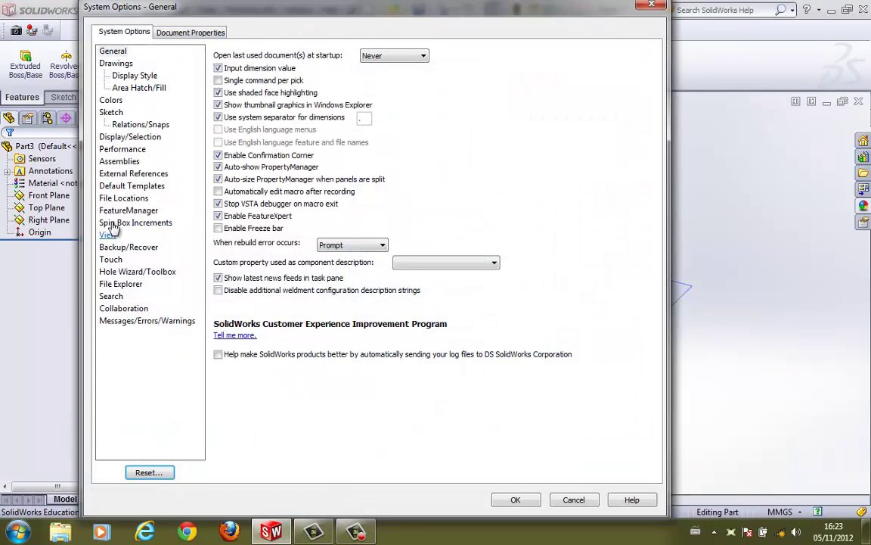
click(191, 35)
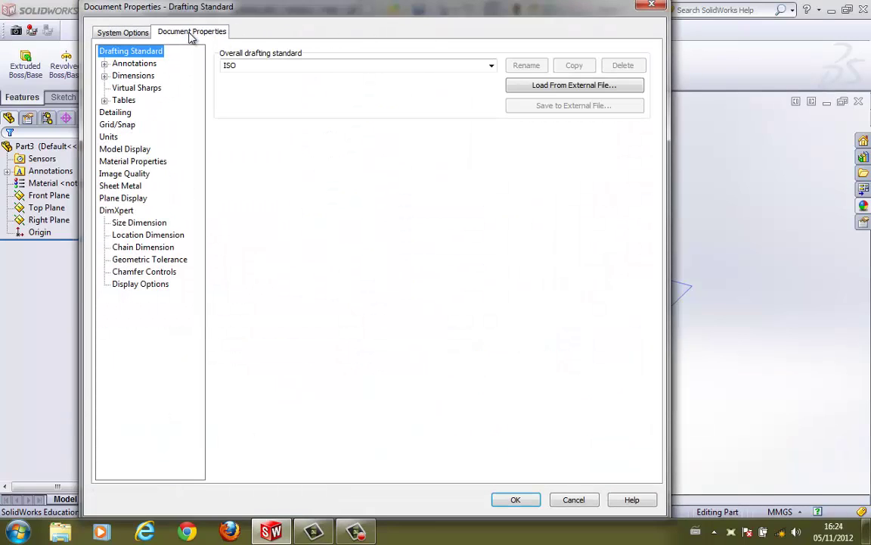
click(103, 135)
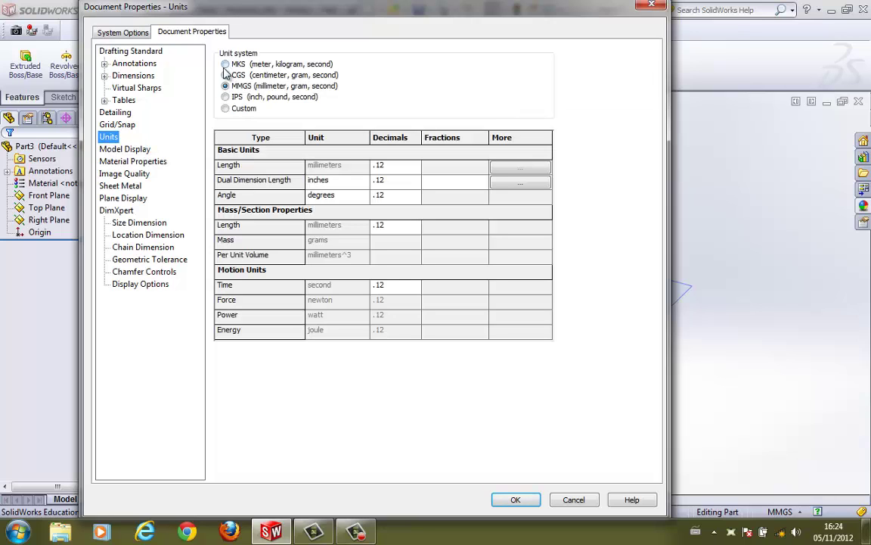
click(652, 7)
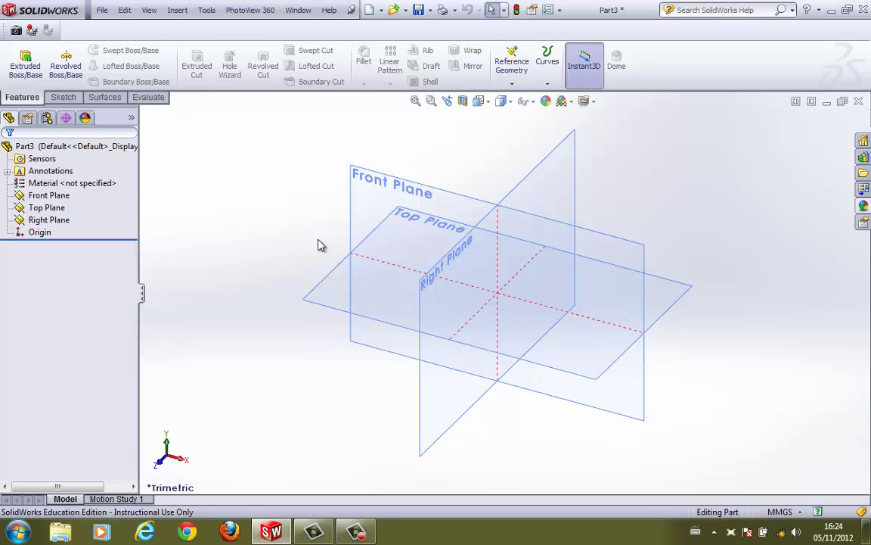
Save the part as Part Templates (*.prtdot) under the name personalise.
click(101, 10)
click(133, 123)
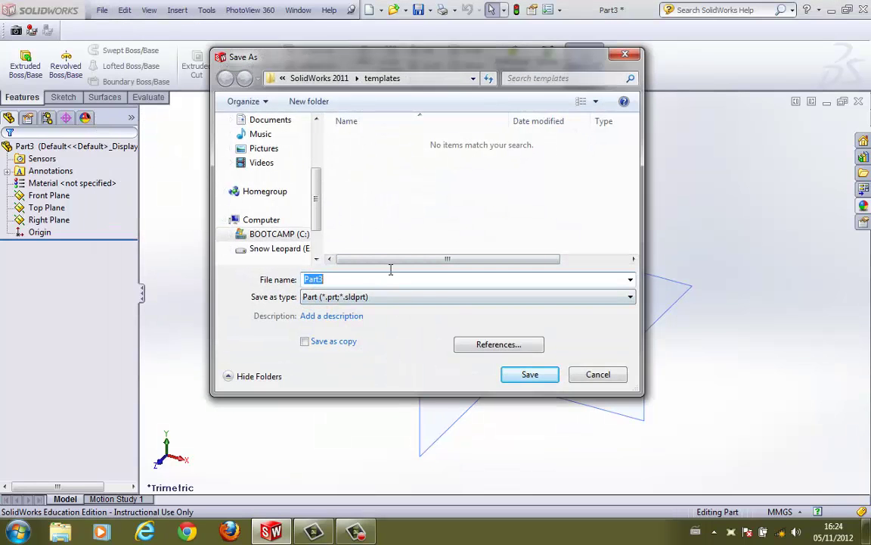
click(373, 297)
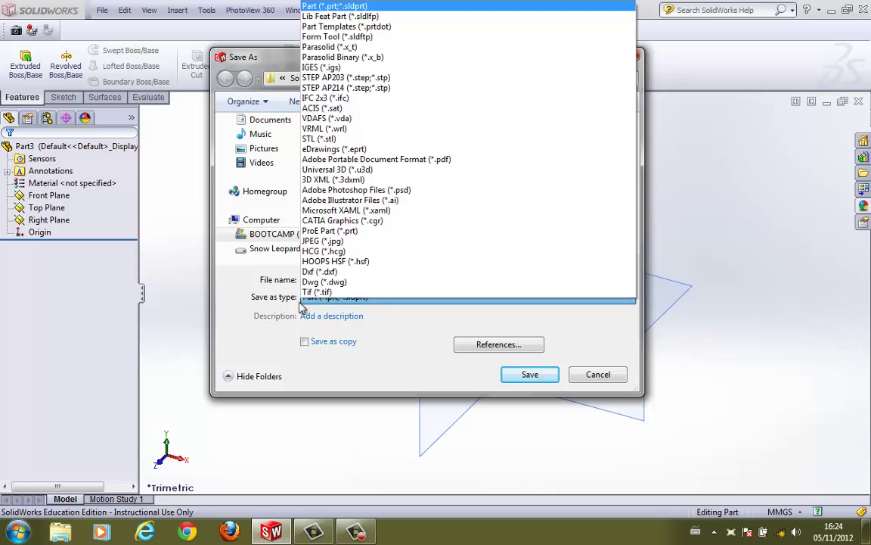
click(376, 303)
click(377, 302)
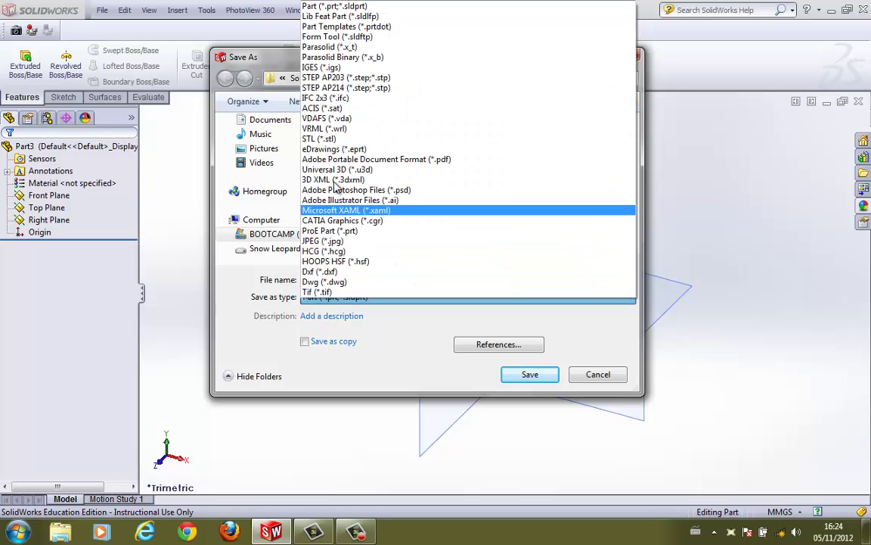
click(359, 28)
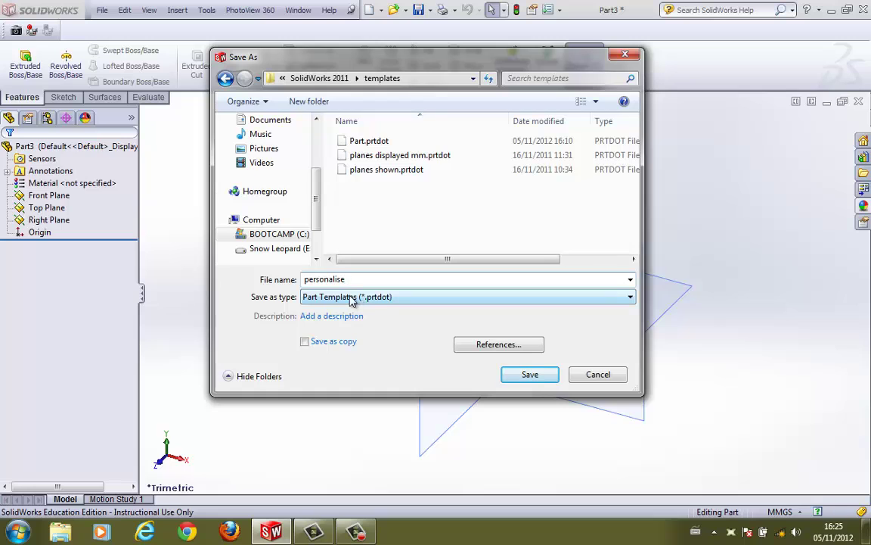
click(529, 375)
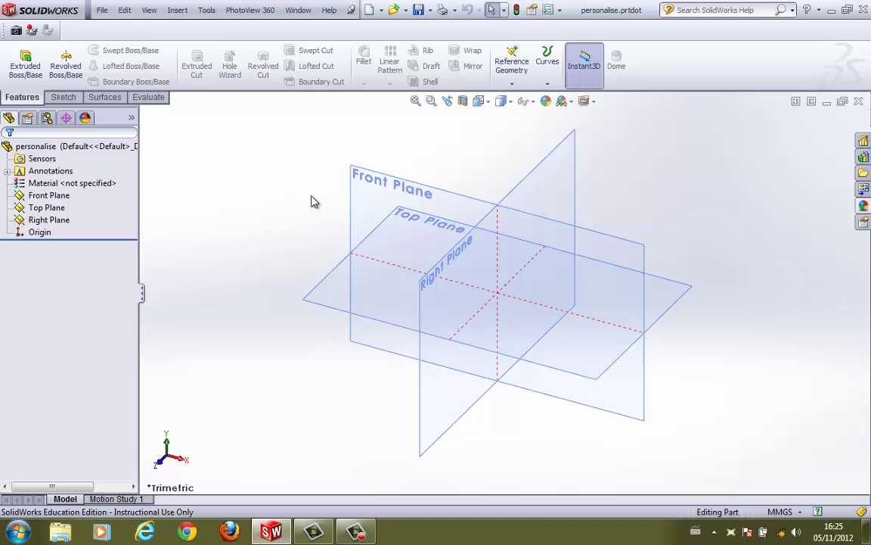
Close the personalise template, create a trial default Part4, then close it.
click(859, 101)
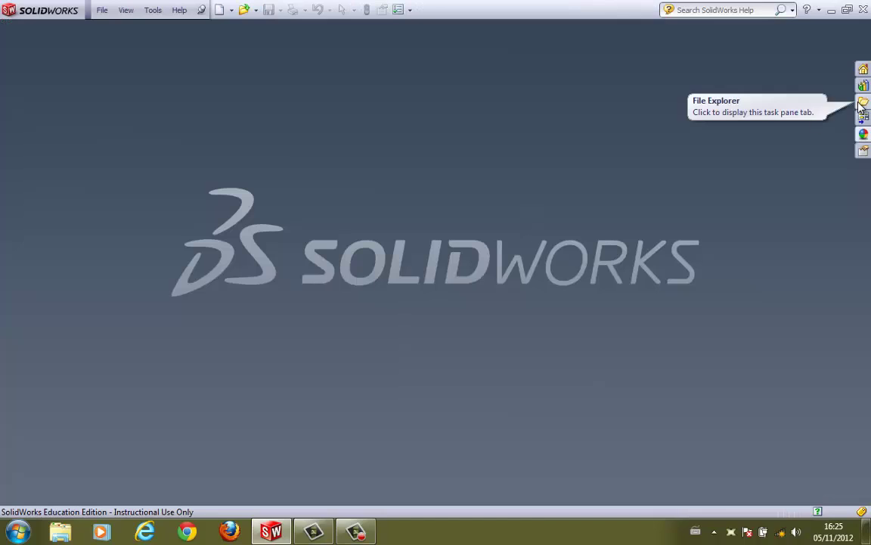
click(220, 9)
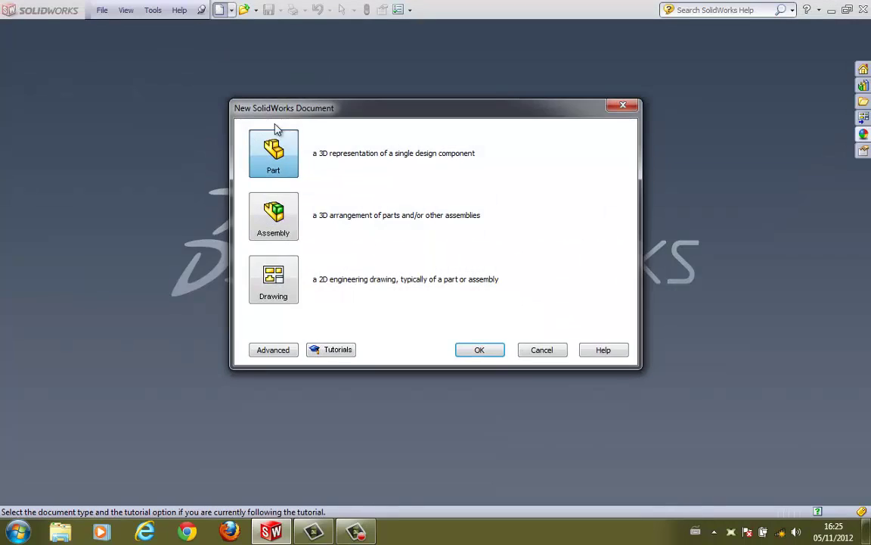
click(479, 350)
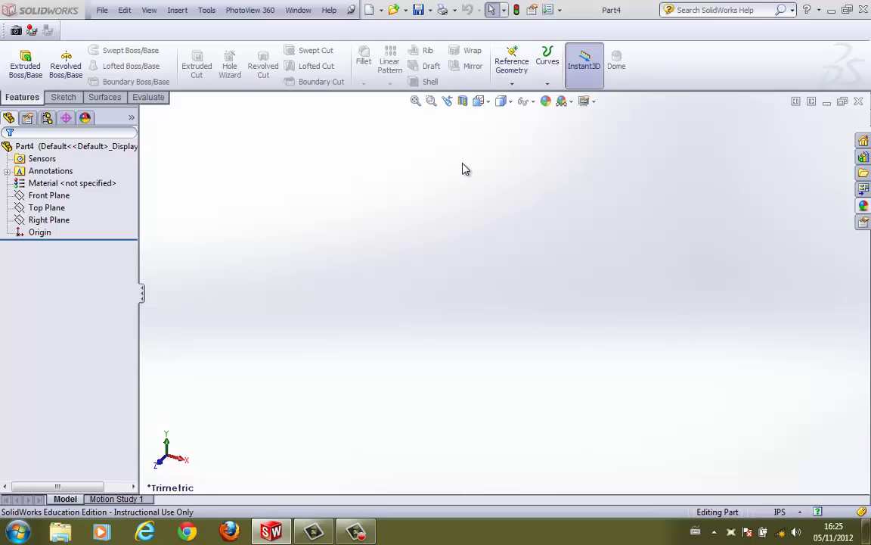
click(859, 101)
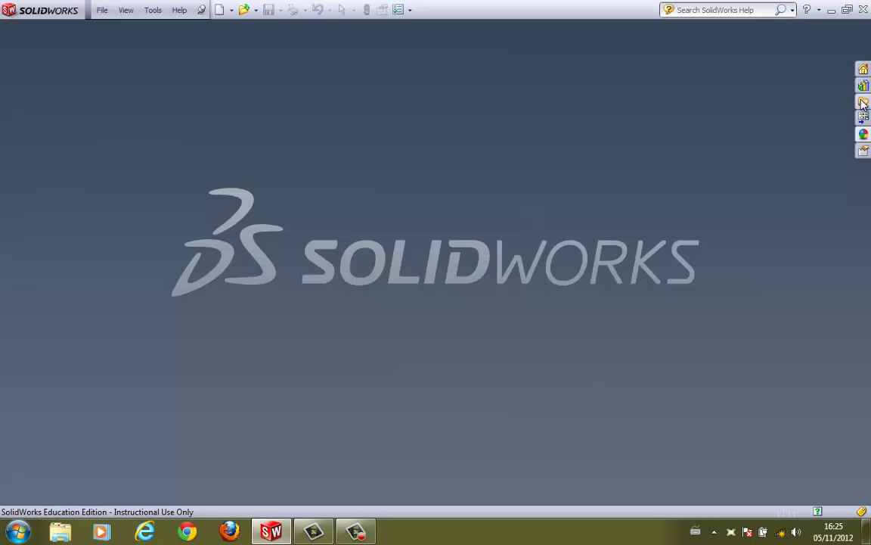
Create Part5 from the personalise template in the Advanced new-document view.
click(219, 10)
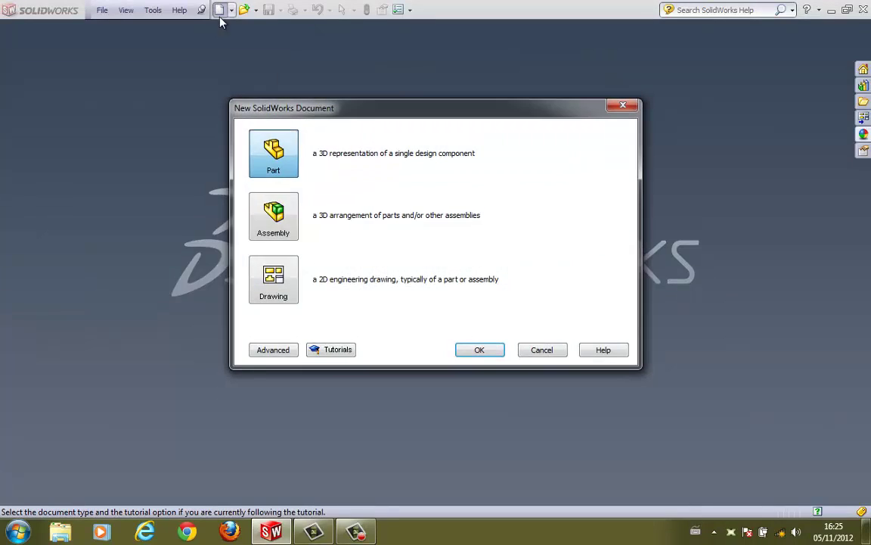
click(277, 351)
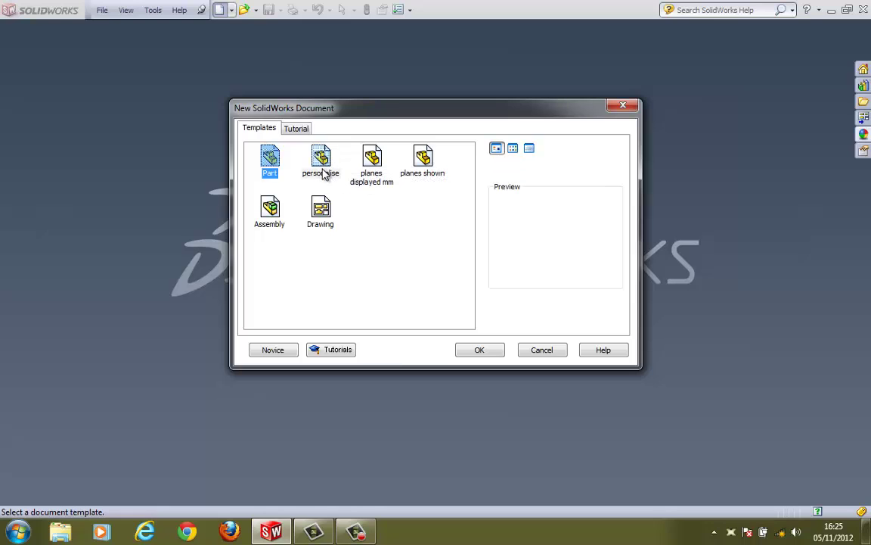
click(322, 163)
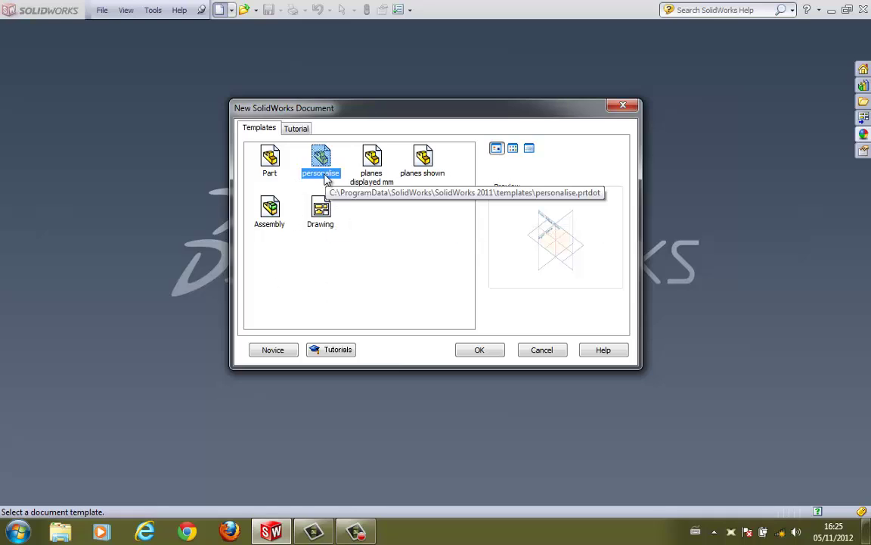
click(479, 350)
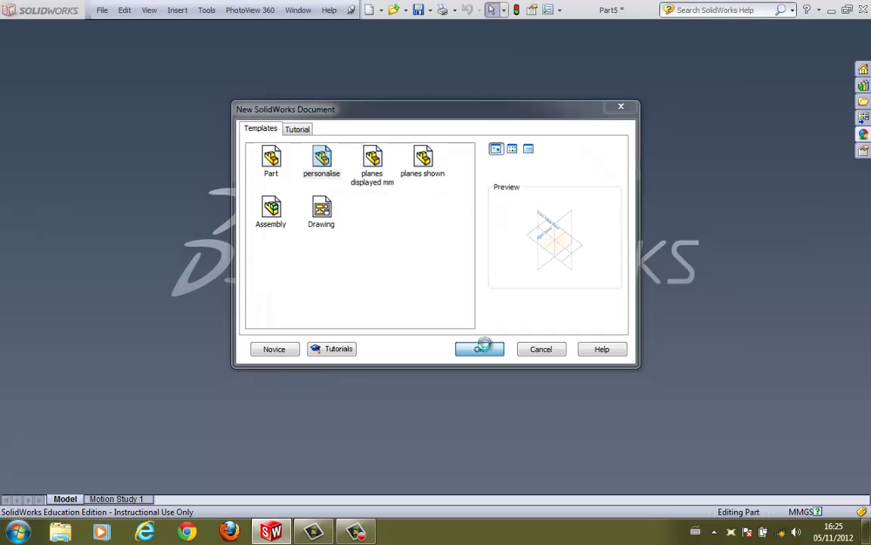